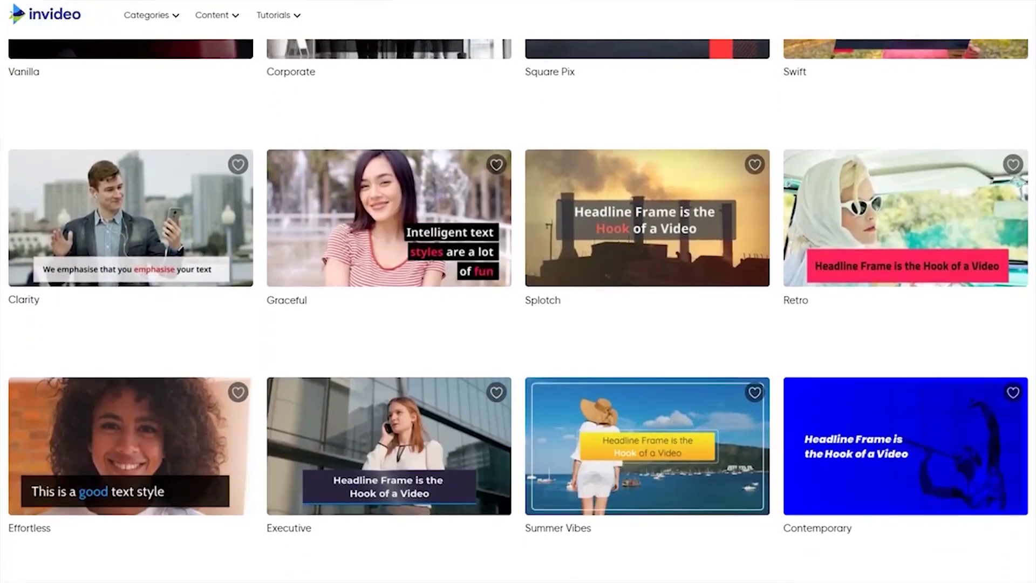
scroll(519, 311, down, 4)
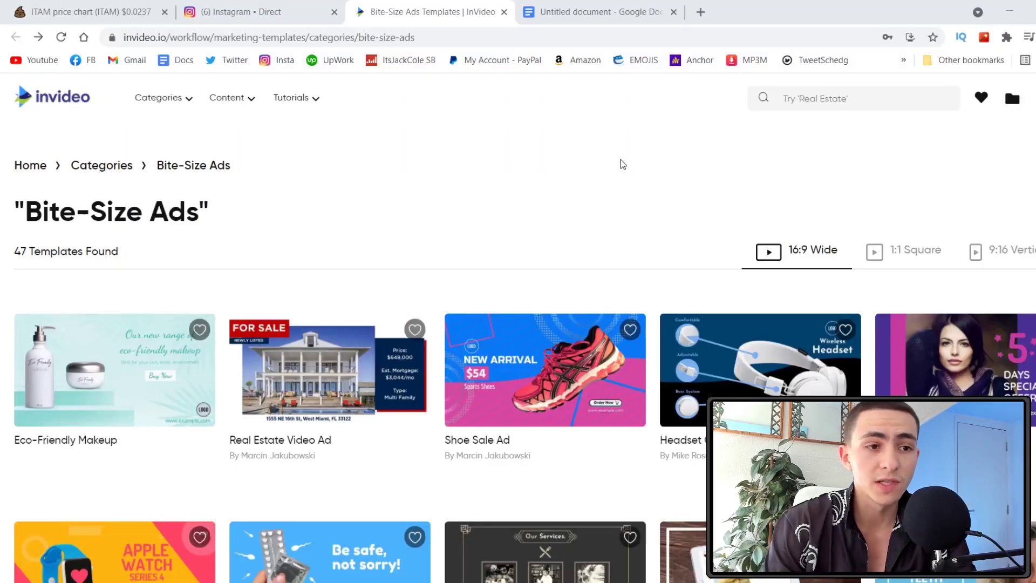
click(63, 98)
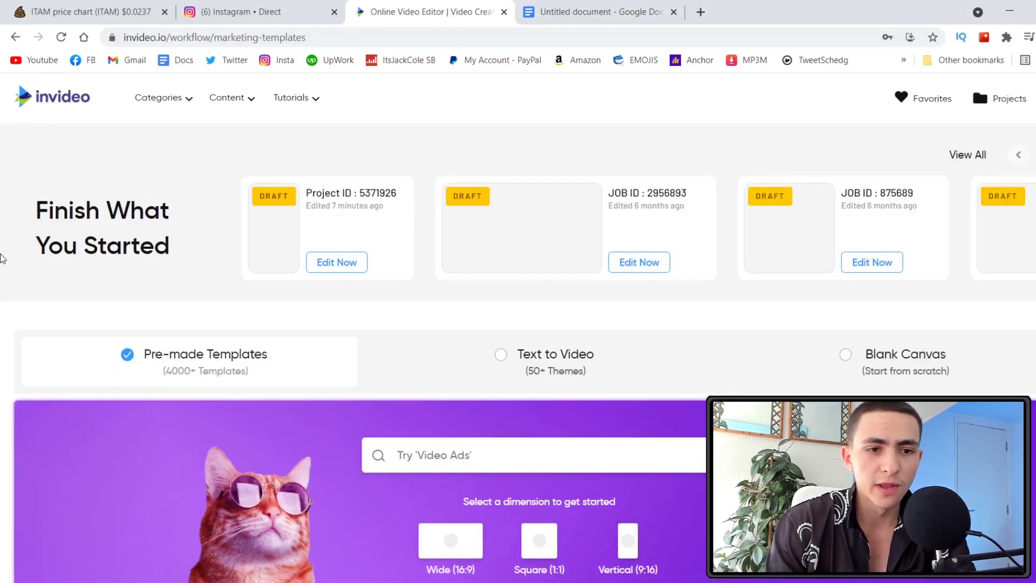
scroll(3, 279, down, 1)
scroll(3, 279, up, 1)
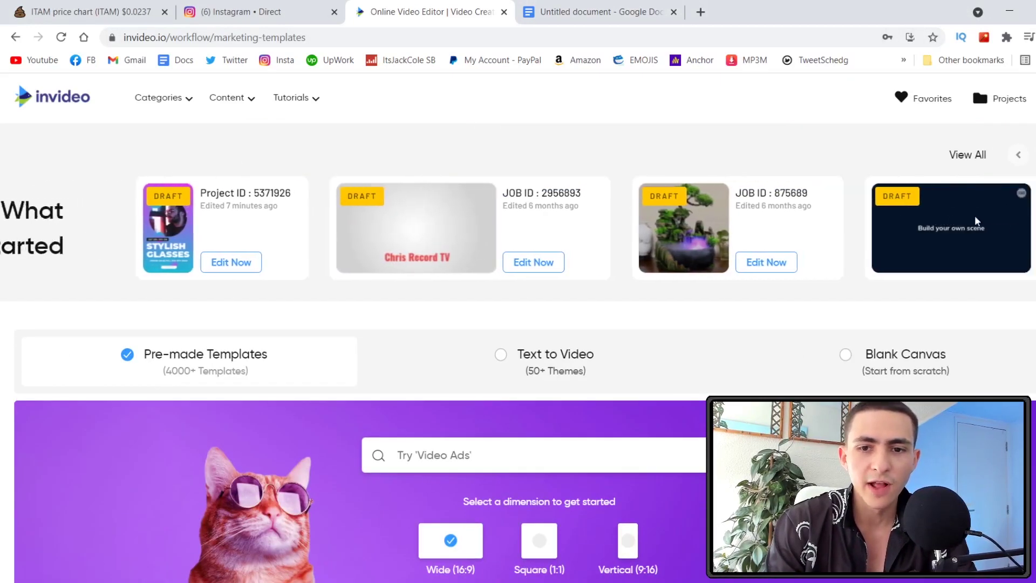
scroll(978, 221, right, 5)
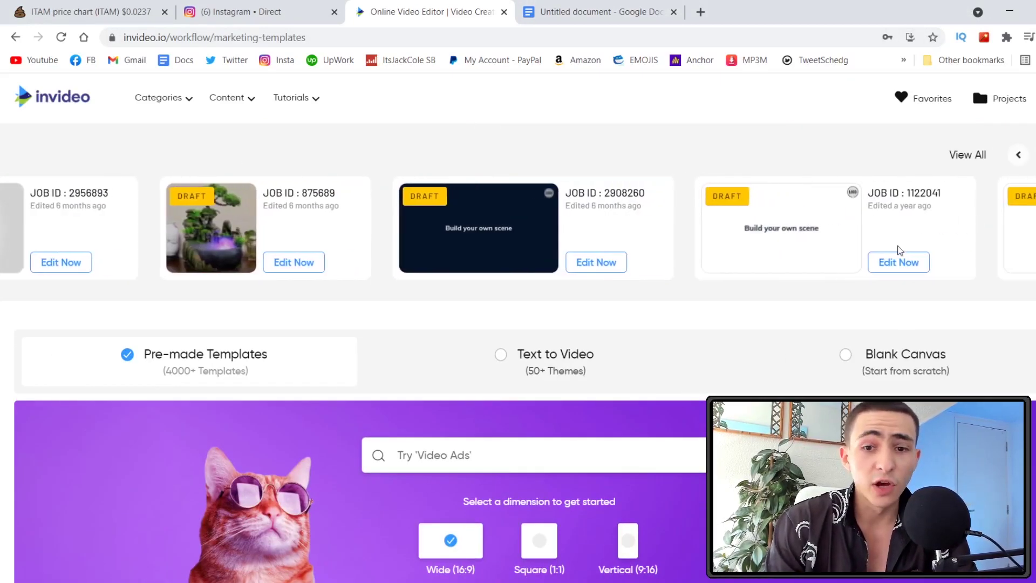
scroll(899, 249, right, 5)
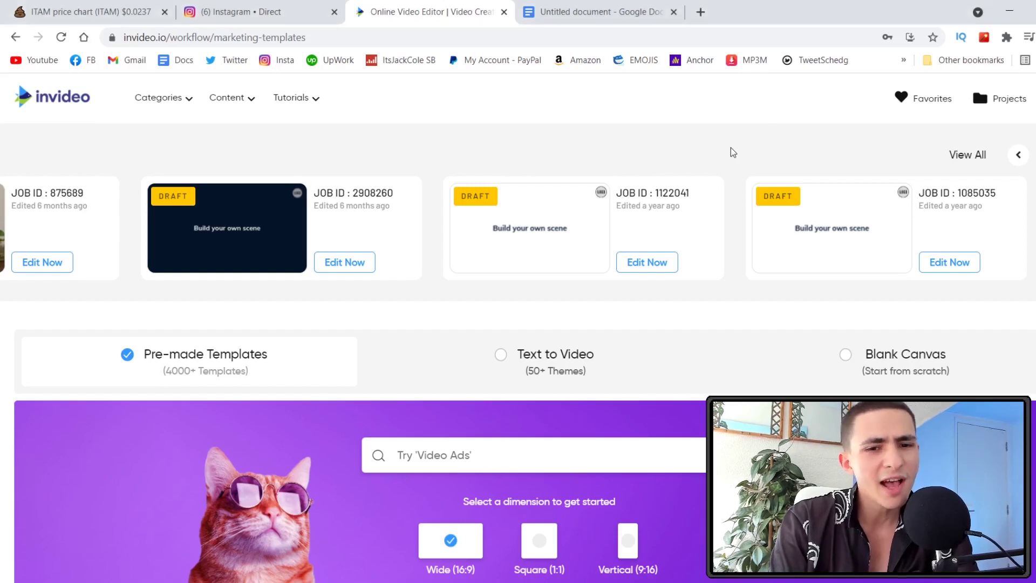
scroll(731, 147, down, 5)
scroll(731, 147, down, 5)
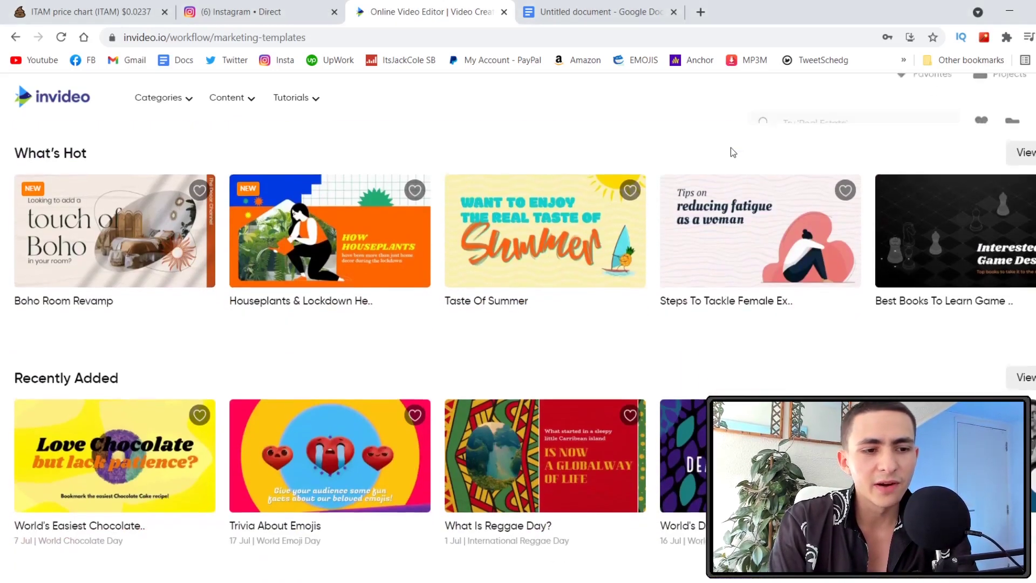
scroll(730, 150, down, 4)
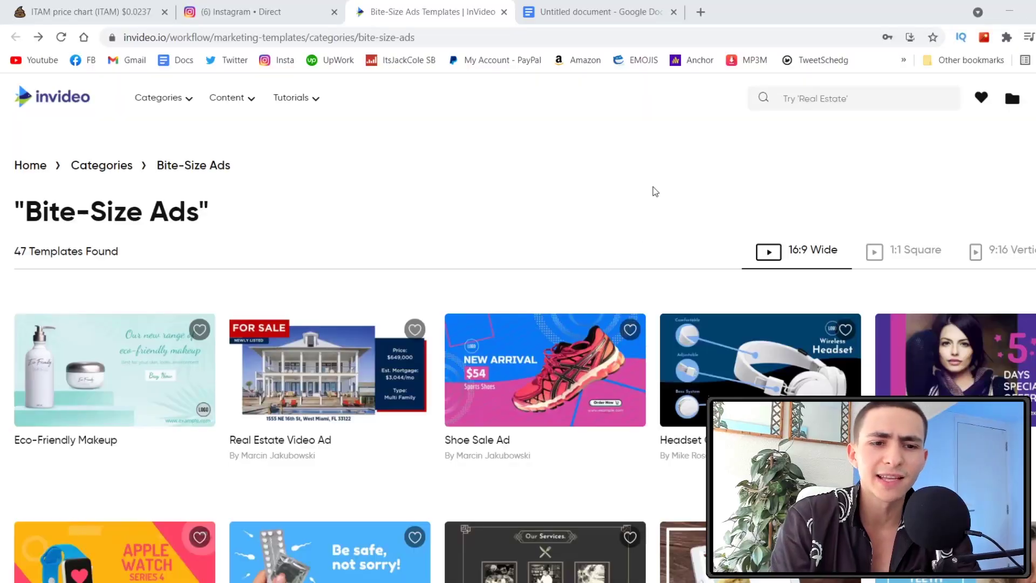
Step: Scroll down Bite-Size Ads to preview the Stylish Shades Ad, 'Get 25% off on Stylish Glasses'
scroll(653, 189, down, 1)
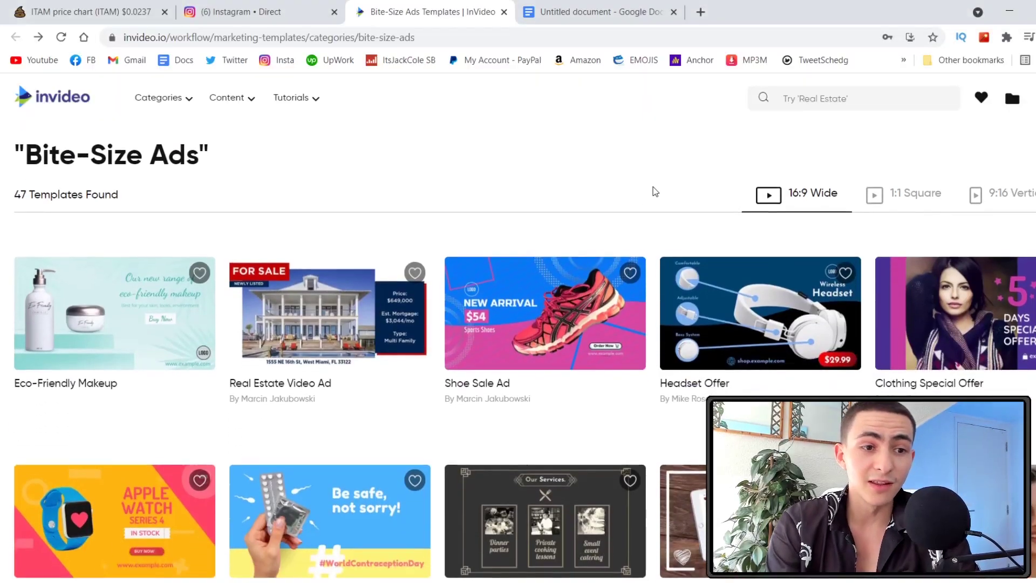
scroll(2, 257, down, 1)
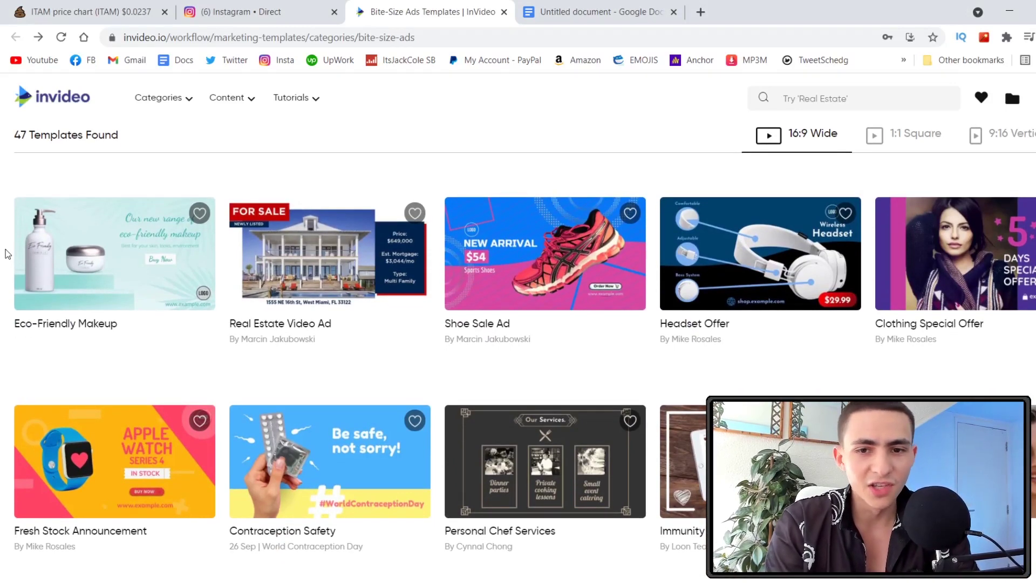
scroll(6, 254, down, 9)
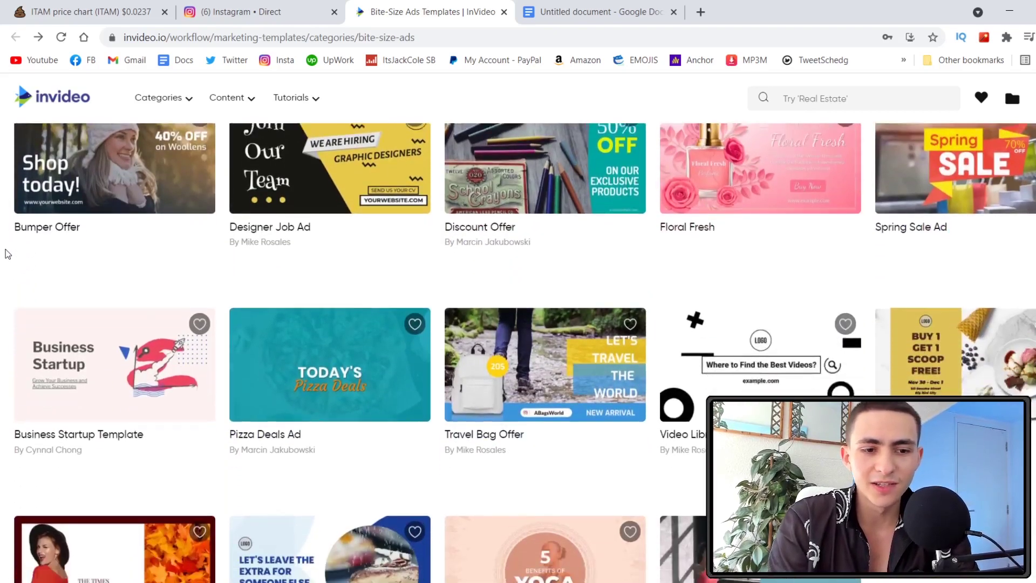
scroll(8, 254, down, 10)
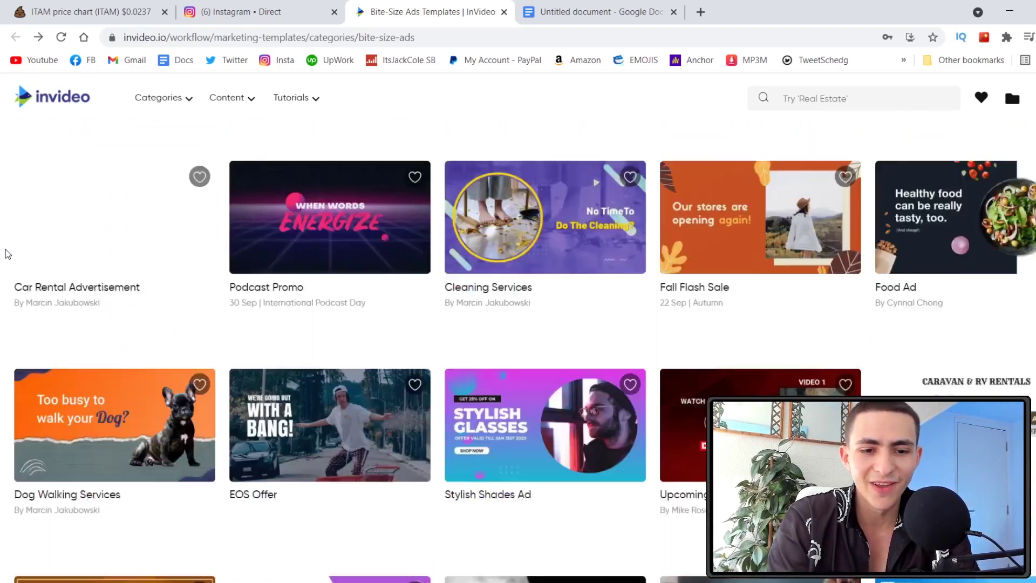
scroll(7, 253, down, 2)
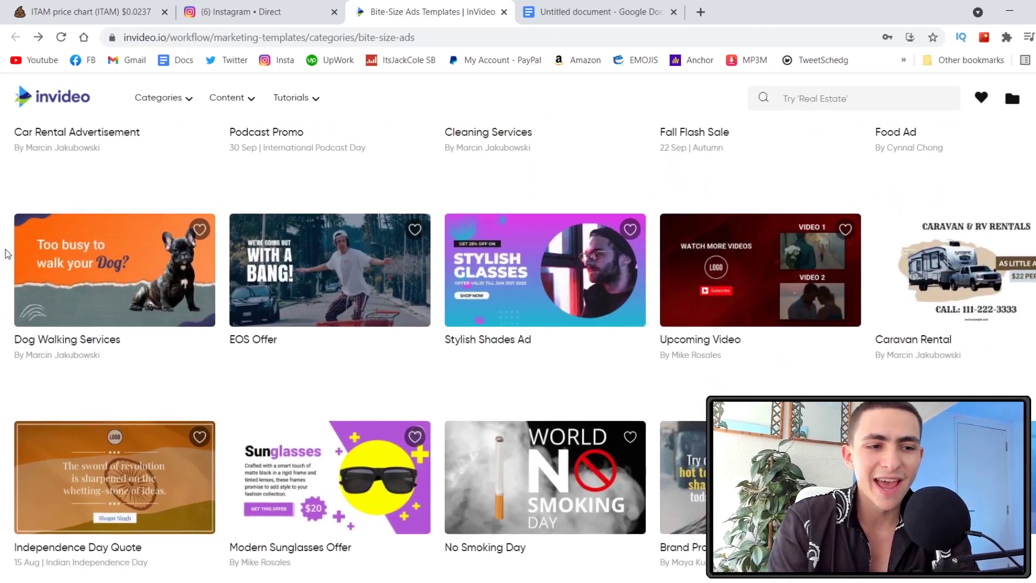
scroll(6, 254, down, 1)
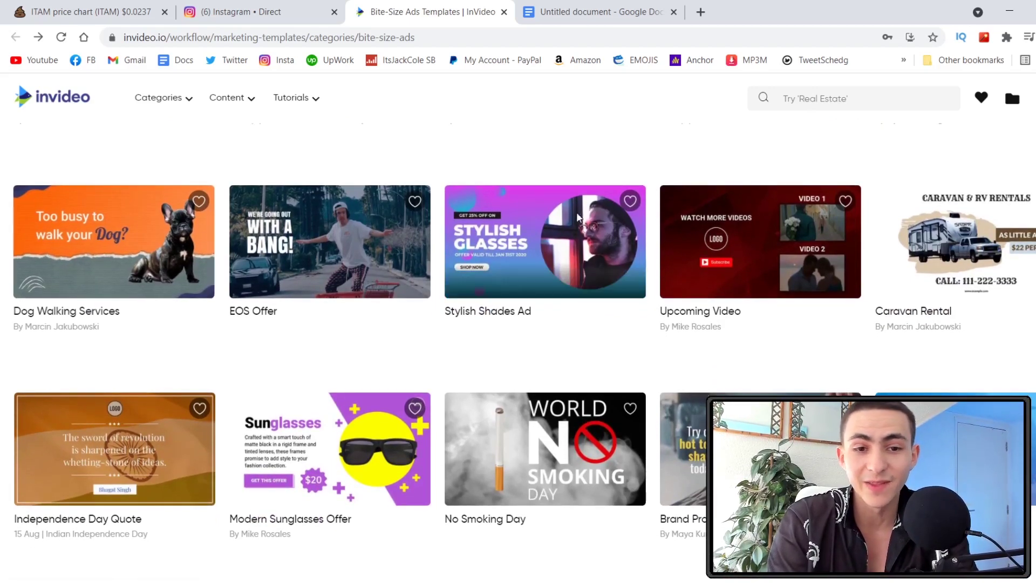
mouse_move(558, 235)
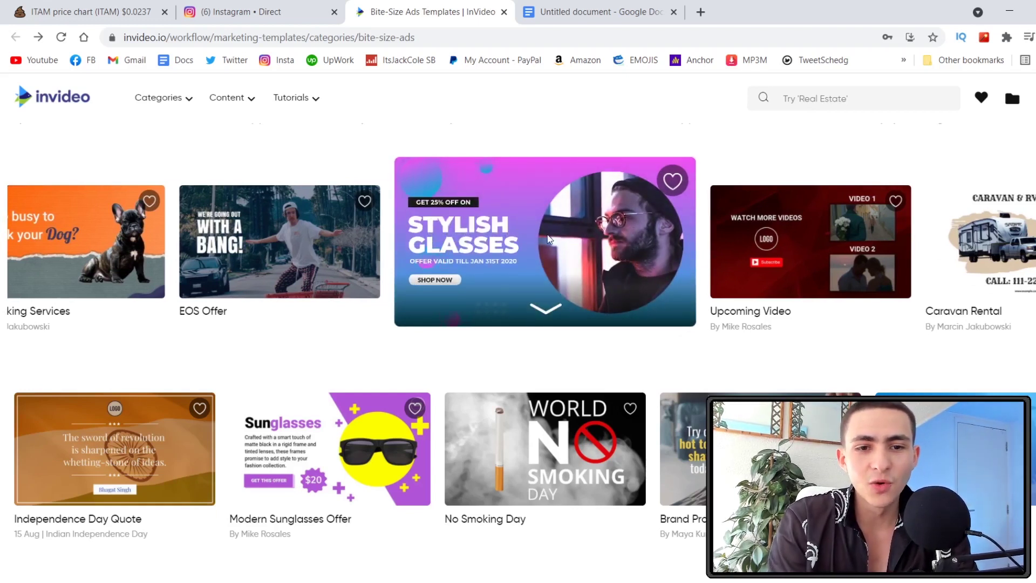
Step: Open the Stylish Shades Ad details and play its preview video, replaying it once
click(576, 232)
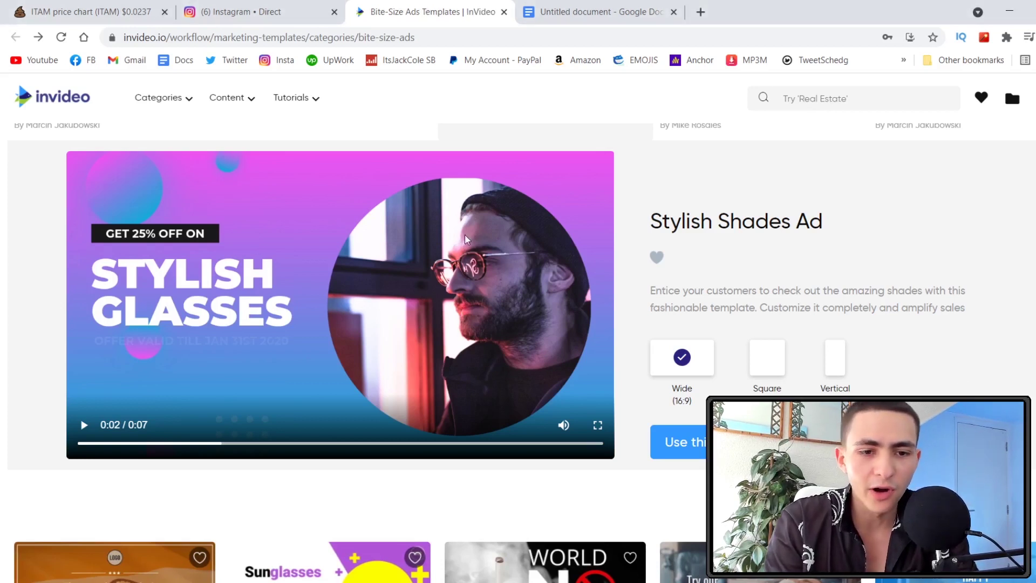
click(394, 250)
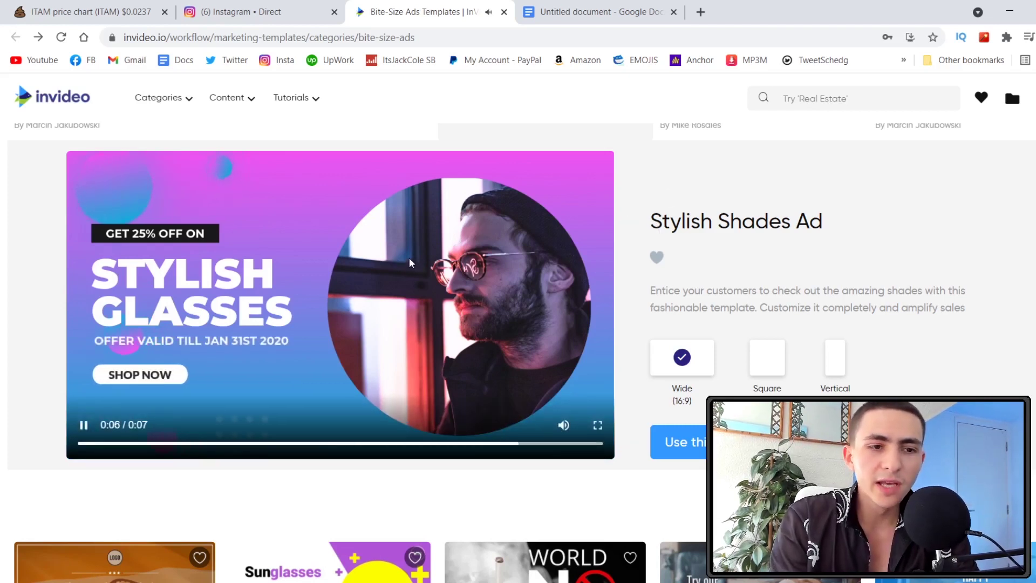
click(353, 276)
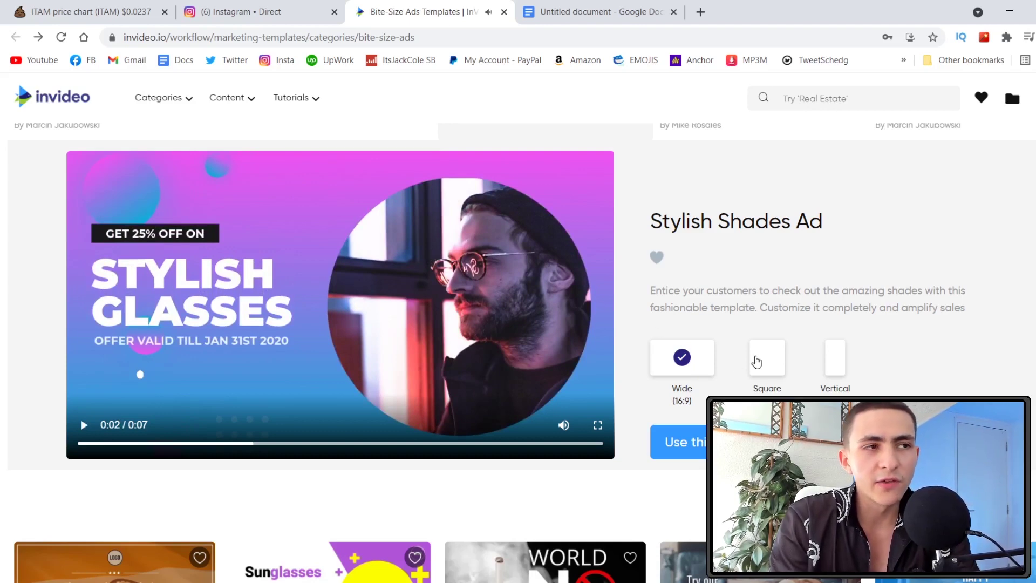
Step: Compare the Square and Vertical versions, keeping Square (1:1) selected
click(757, 361)
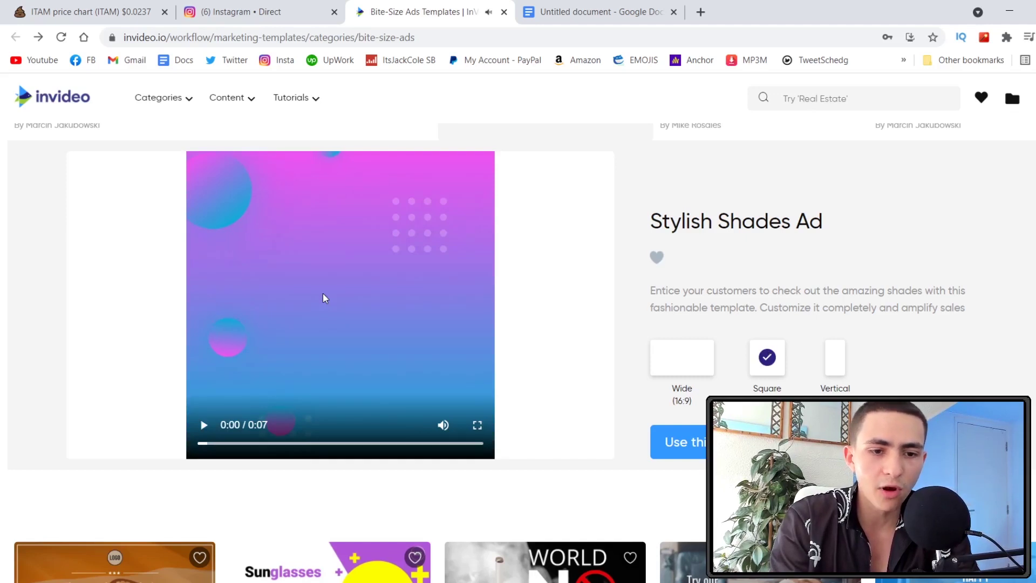
click(323, 294)
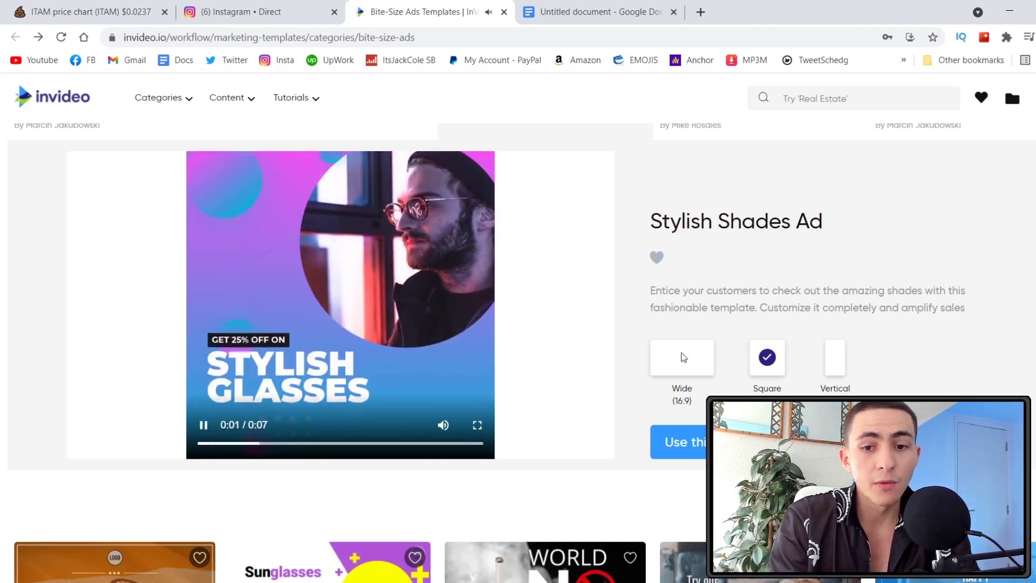
click(837, 359)
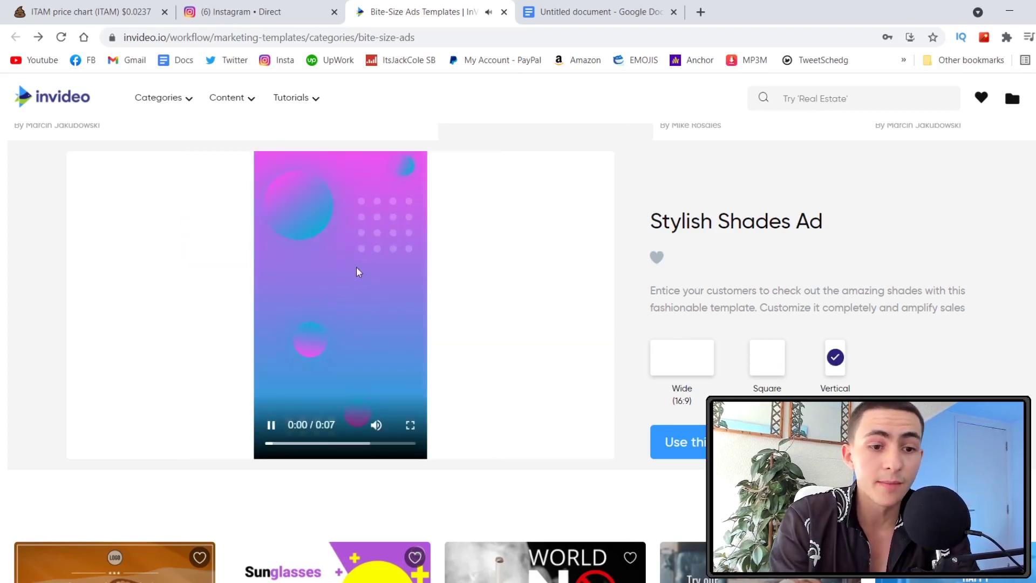
click(762, 384)
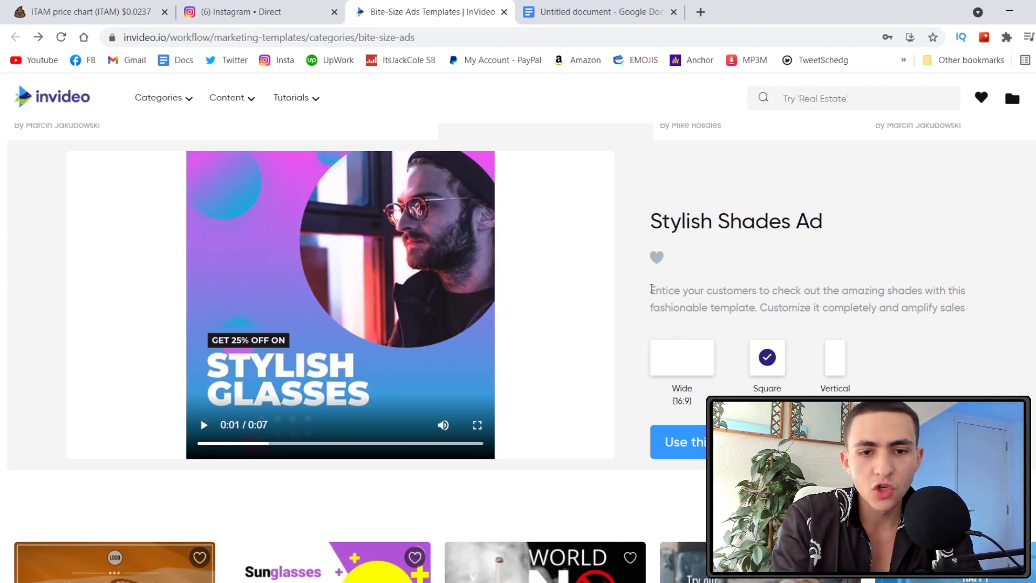
scroll(621, 297, down, 1)
scroll(624, 235, down, 1)
scroll(624, 235, up, 2)
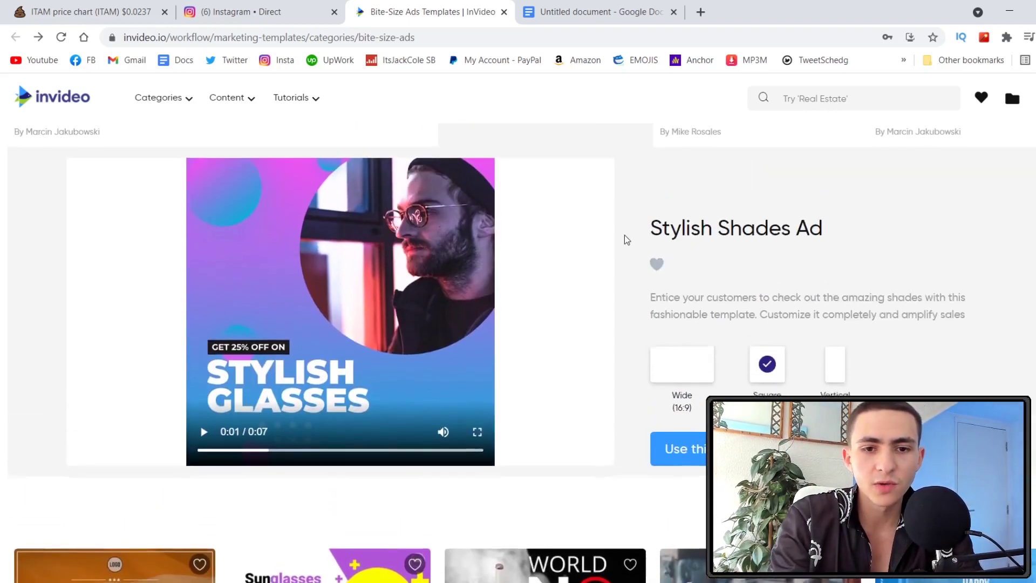
scroll(624, 235, down, 1)
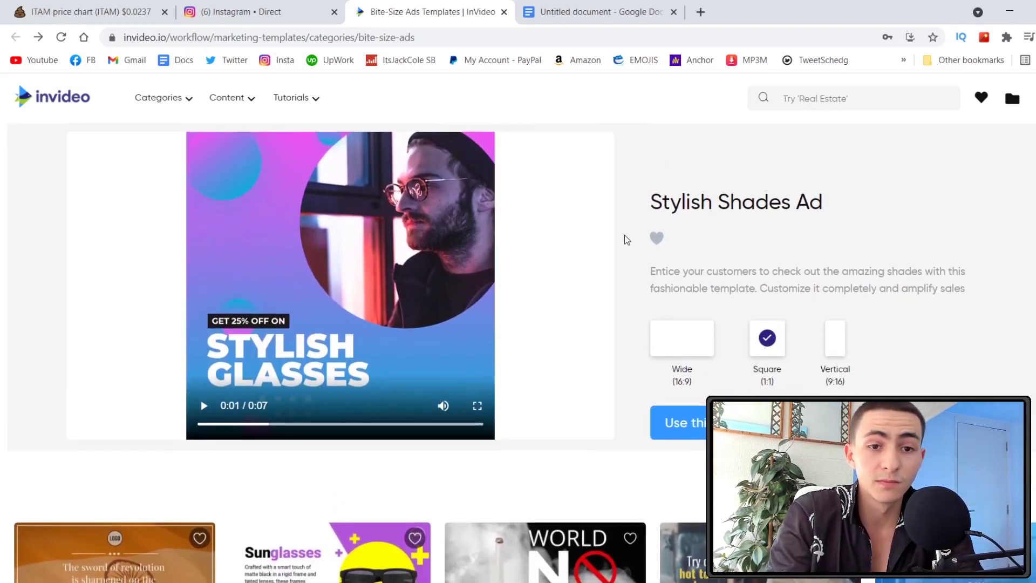
scroll(343, 292, down, 4)
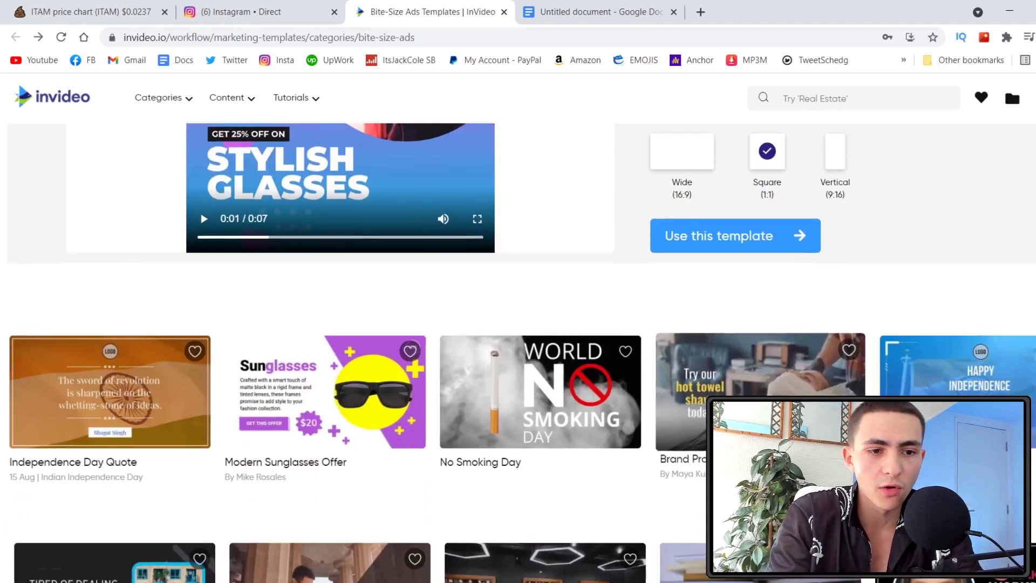
scroll(2, 255, down, 1)
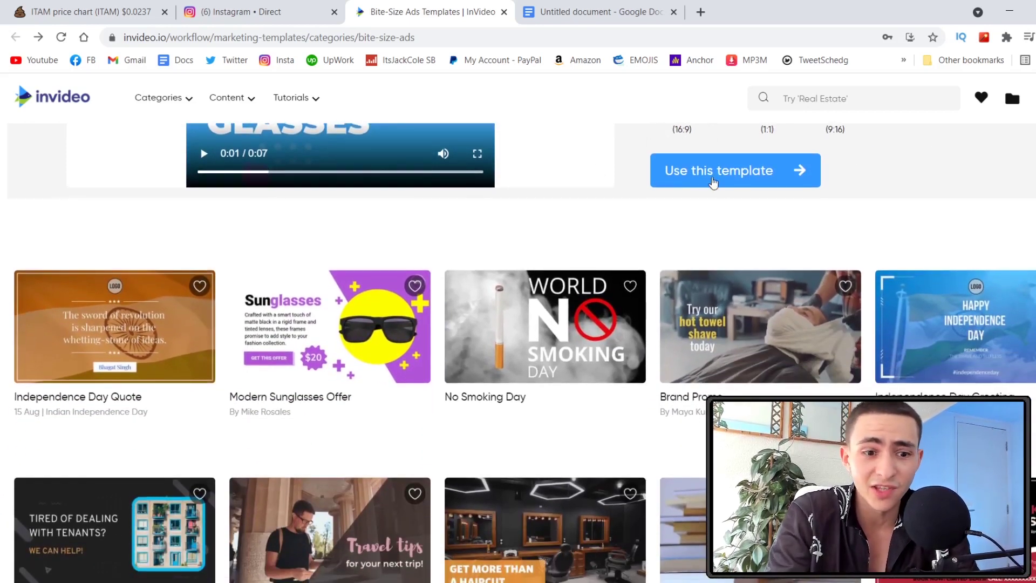
Step: Start a new project from the Stylish Shades template and select the circle photo
click(800, 170)
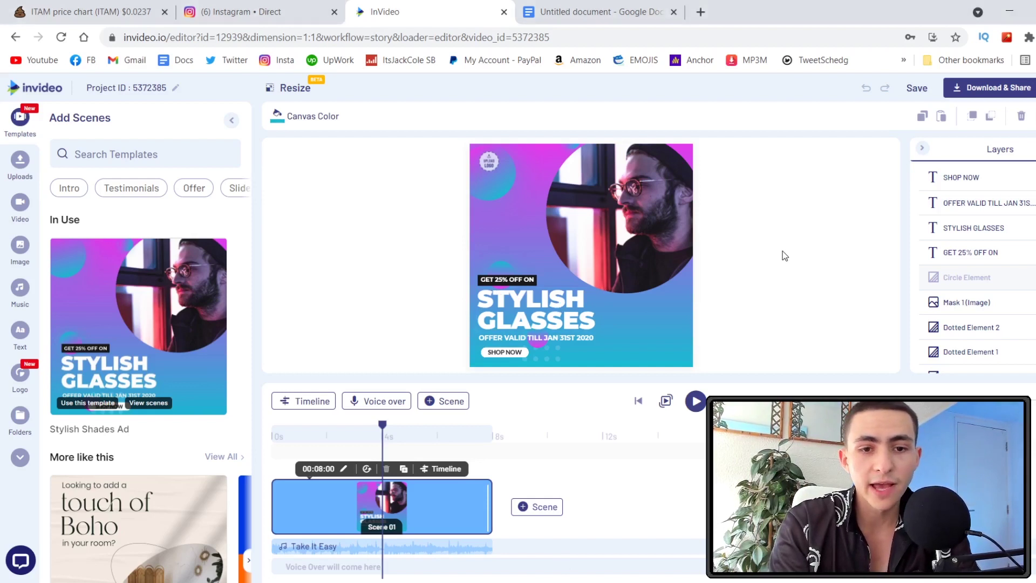
click(641, 208)
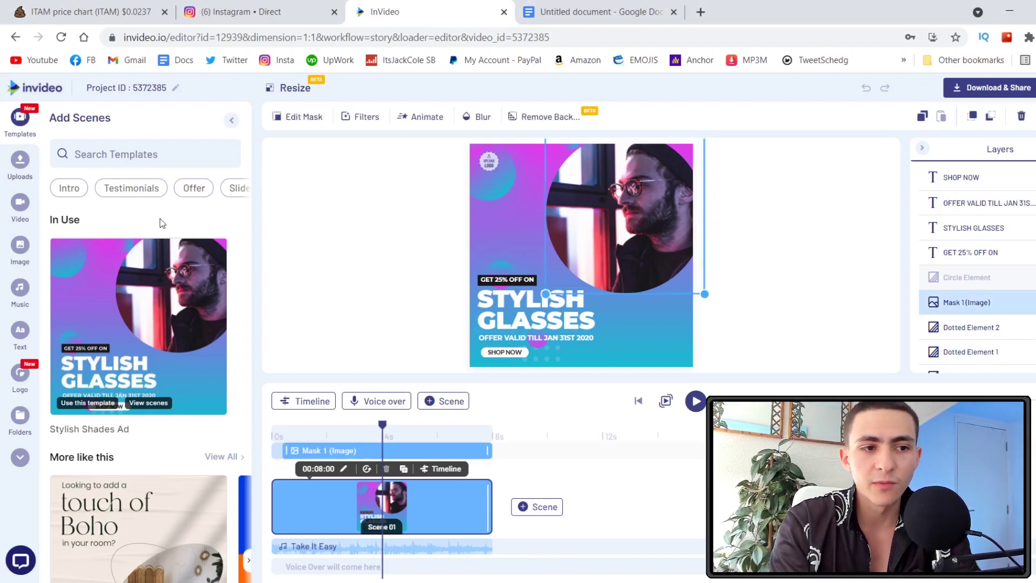
click(16, 159)
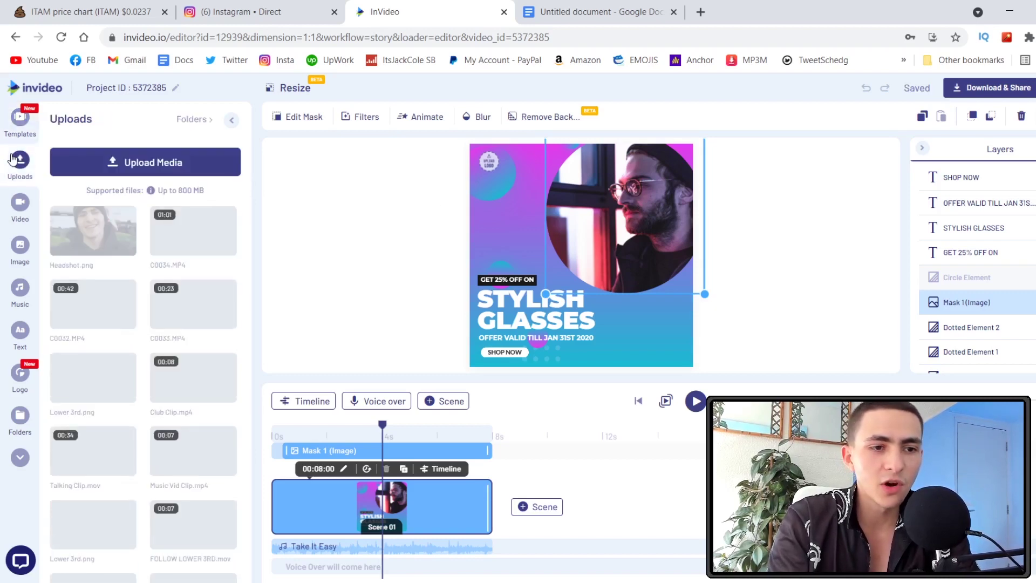
Step: Replace the circle photo with the uploaded PROMO GRAPHIC.png, undoing the accidental extra layer
scroll(149, 373, down, 10)
scroll(146, 369, up, 10)
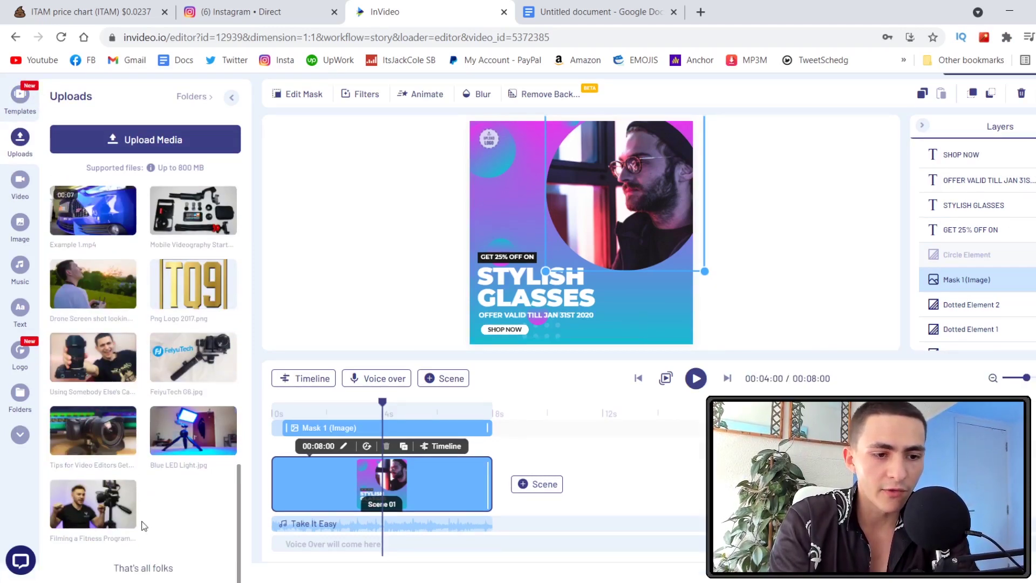
scroll(145, 527, up, 10)
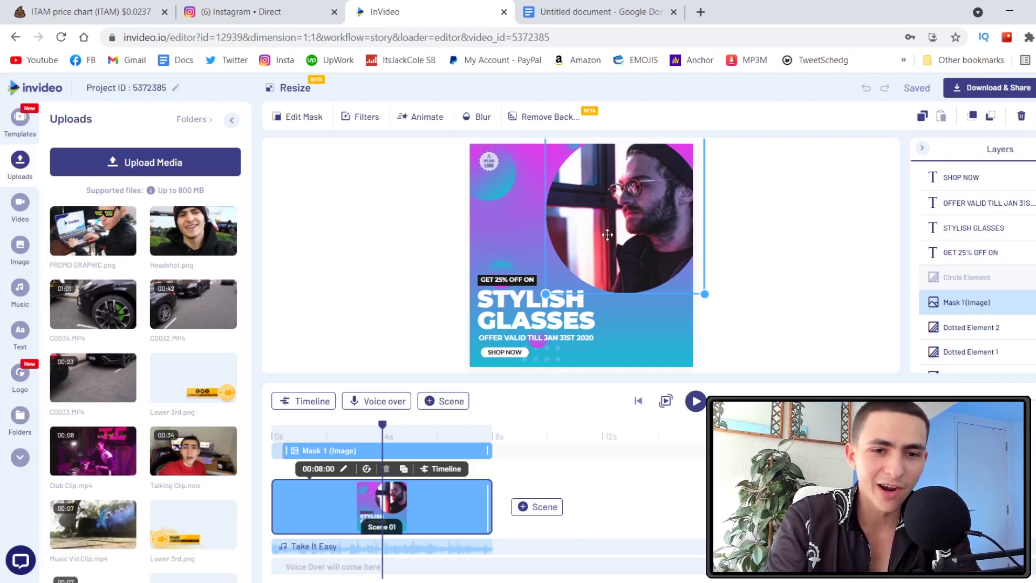
drag(128, 227, 610, 206)
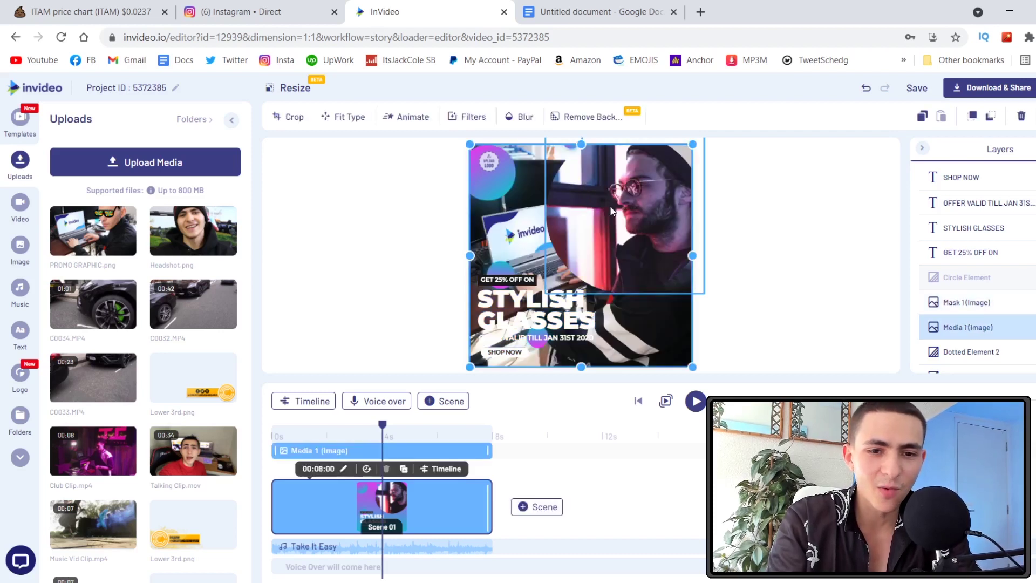
key(ctrl+z)
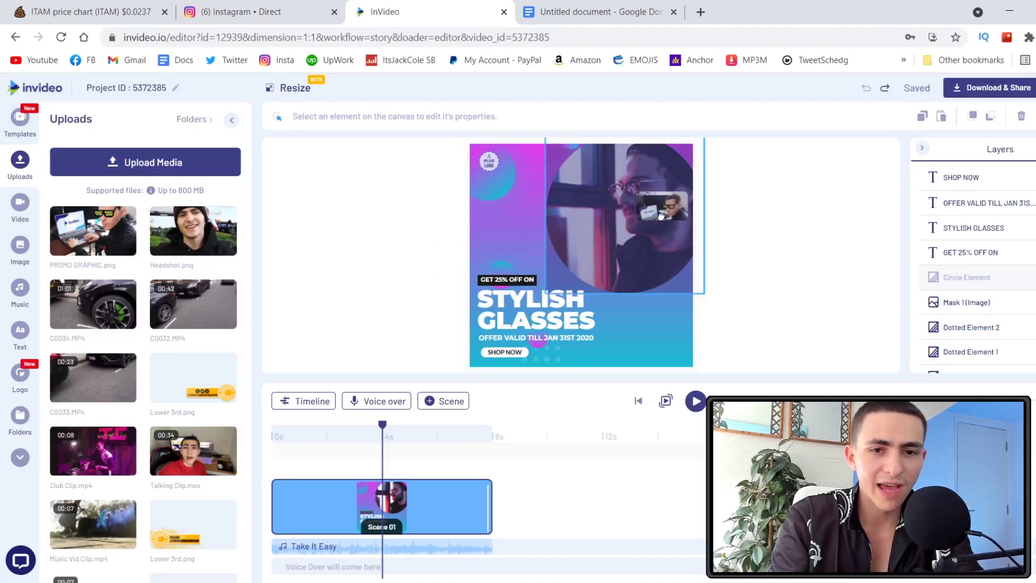
drag(660, 217, 648, 220)
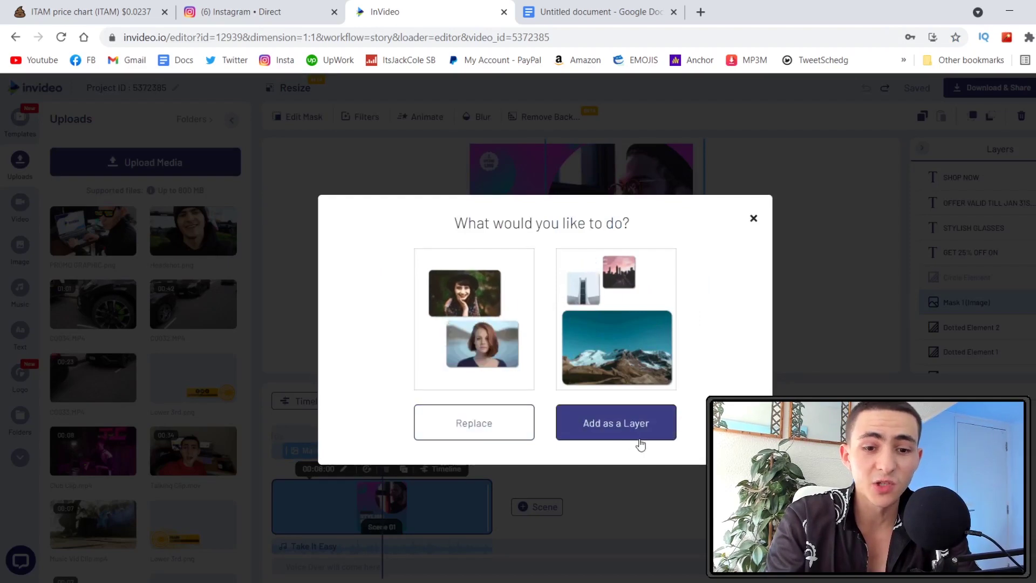
click(508, 432)
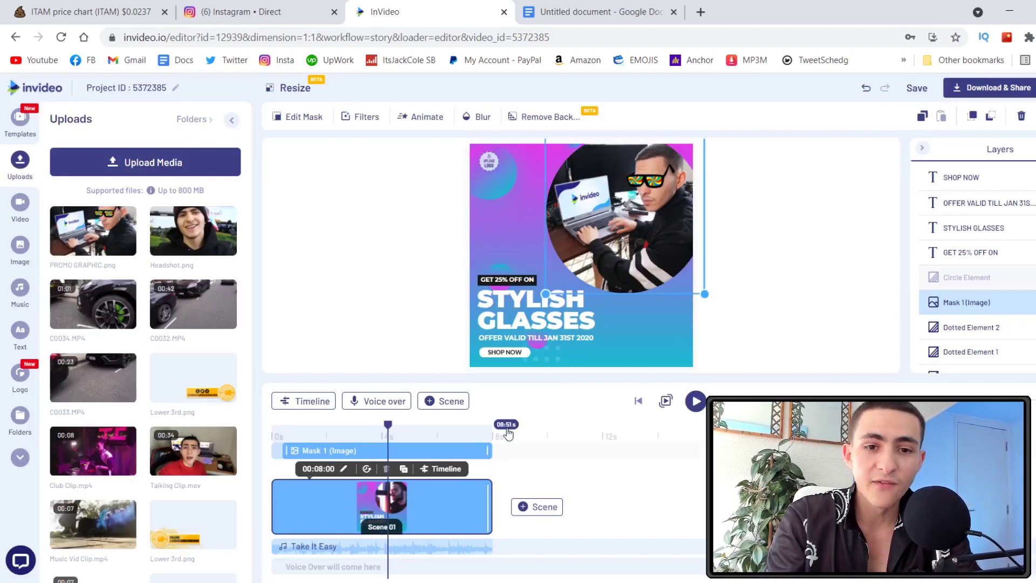
click(788, 281)
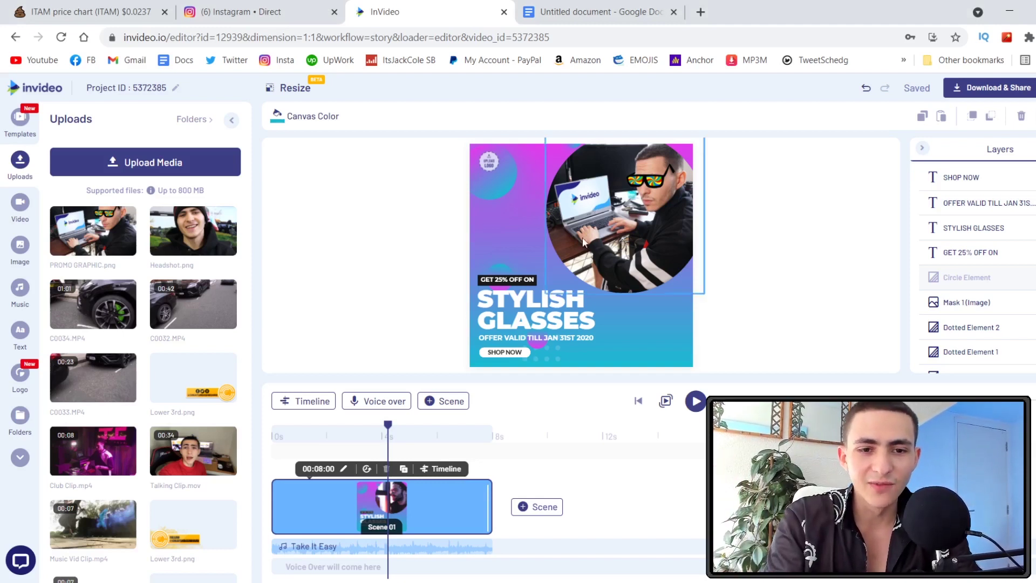
key(space)
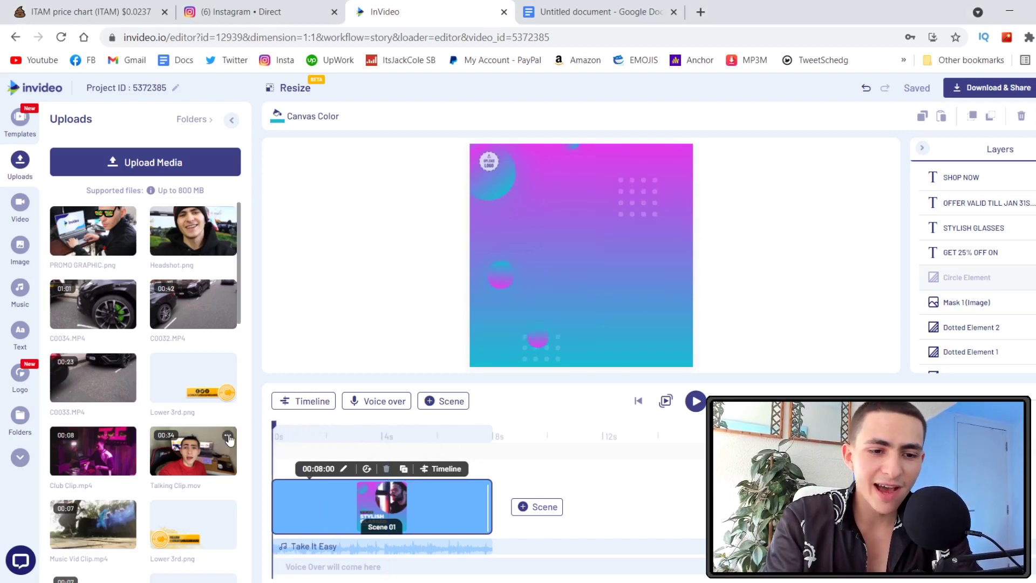
key(space)
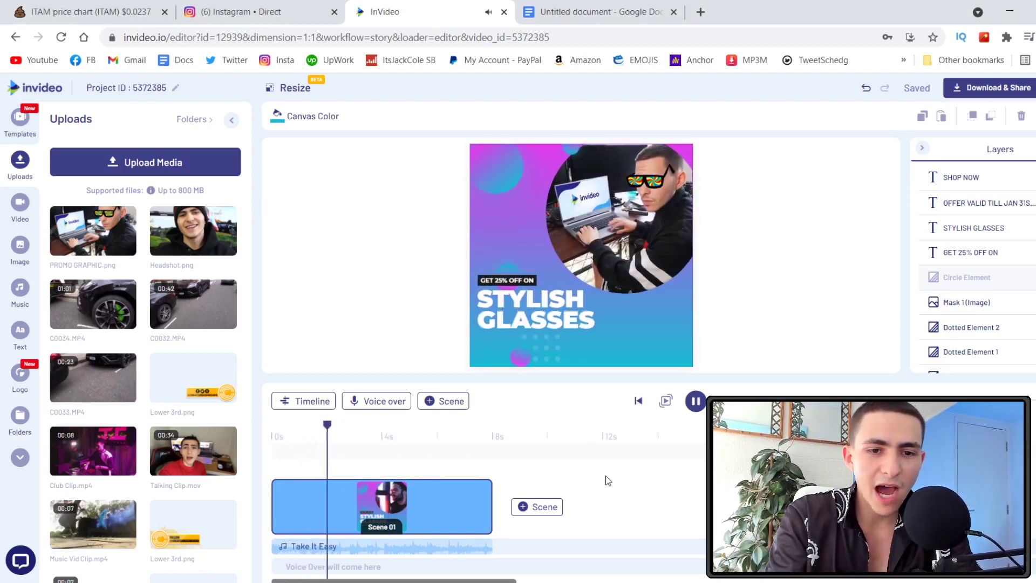
key(space)
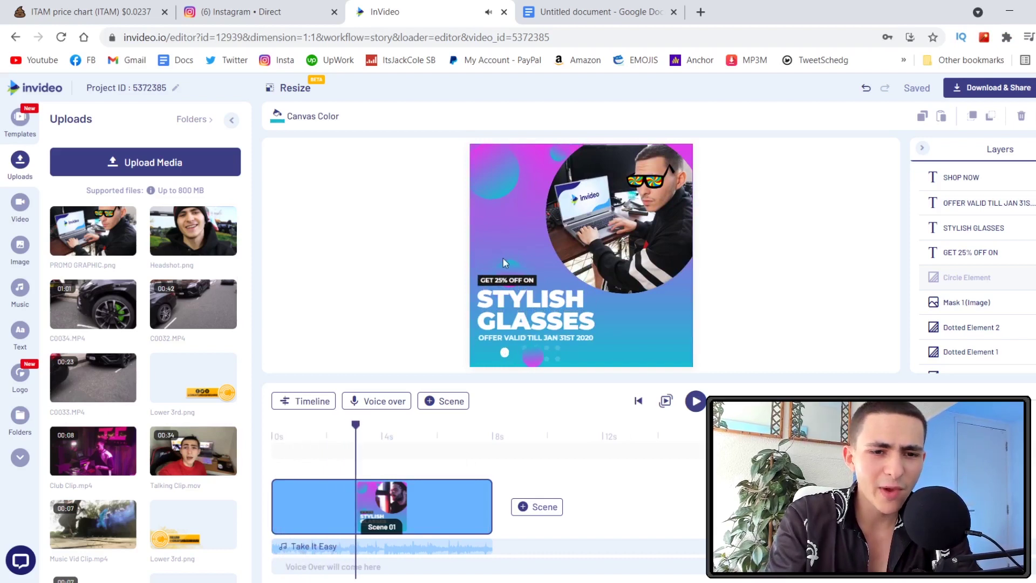
Step: Change the 'GET 25% OFF ON' label to 'InVideo Glasses'
click(507, 286)
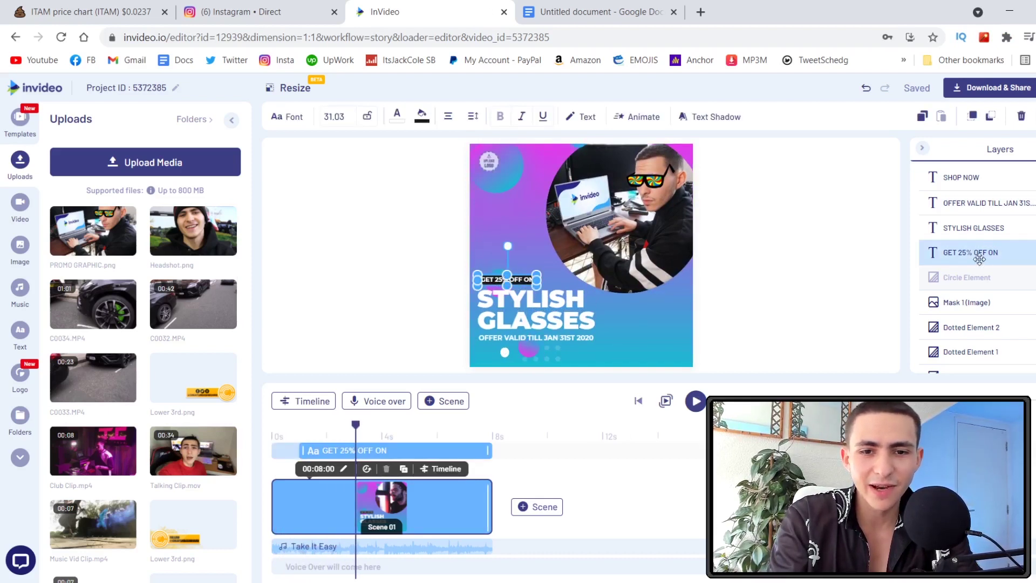
double_click(523, 279)
text(D)
key(ctrl+a)
key(BackSpace)
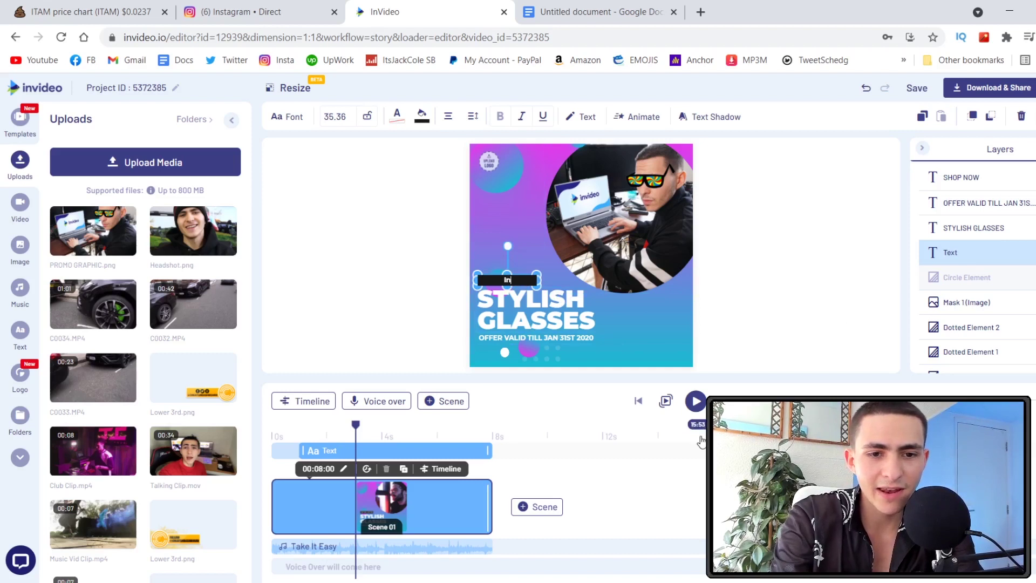
text(InVideo Gla)
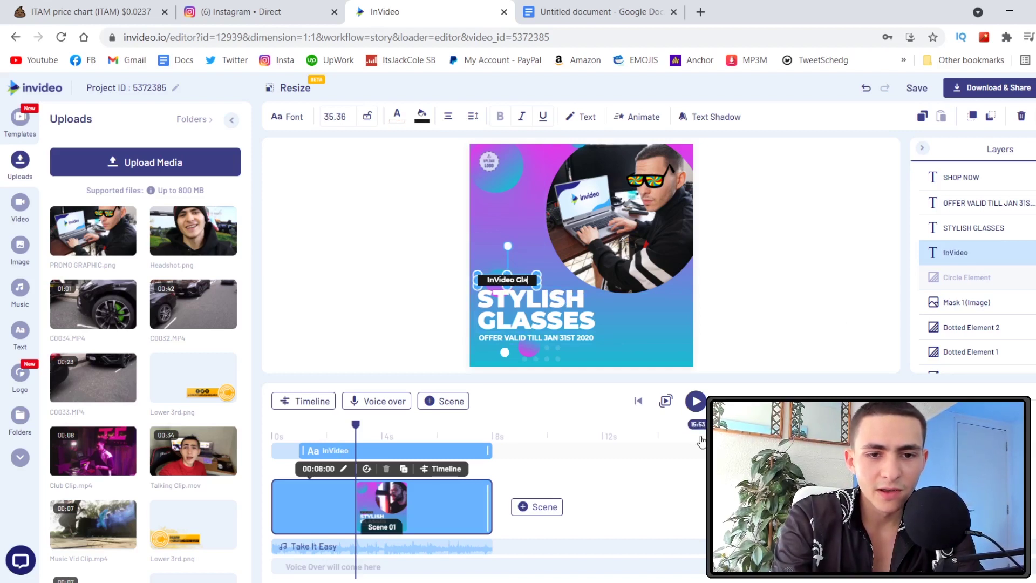
text(sses)
Step: Rewrite the STYLISH GLASSES heading as 'Editing Glasses!'
click(564, 299)
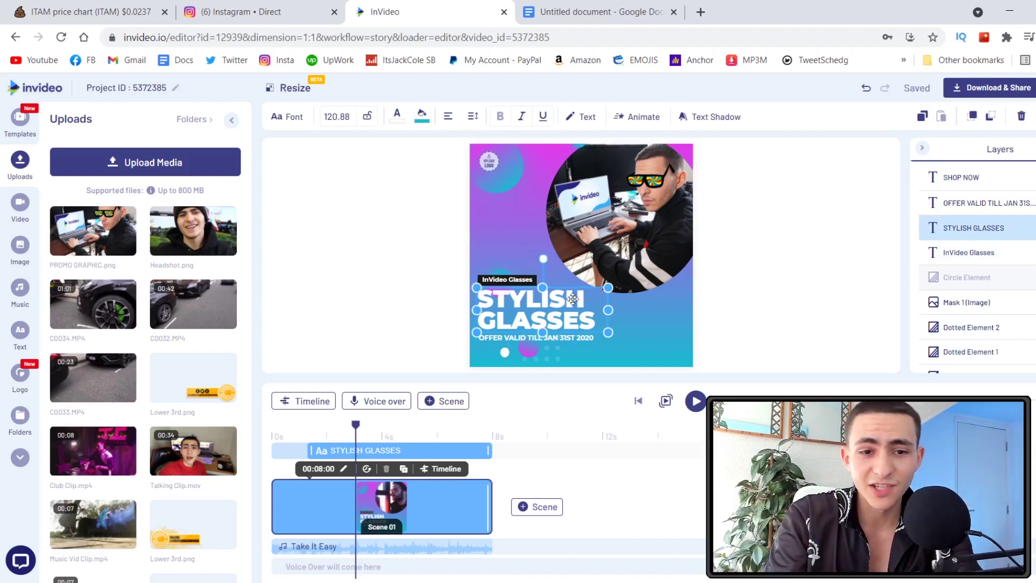
double_click(574, 298)
triple_click(574, 299)
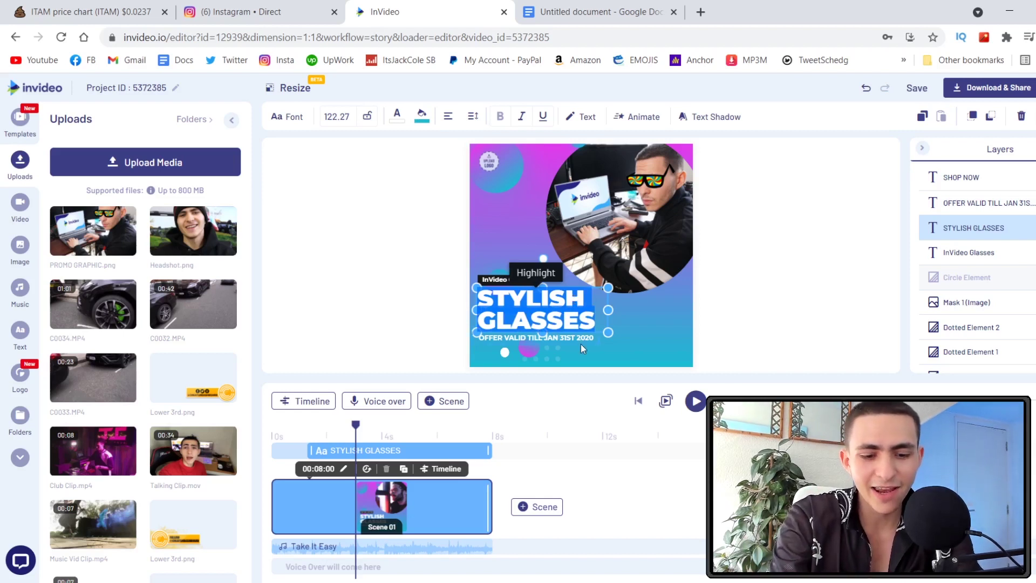
text(Bs)
key(BackSpace)
key(BackSpace)
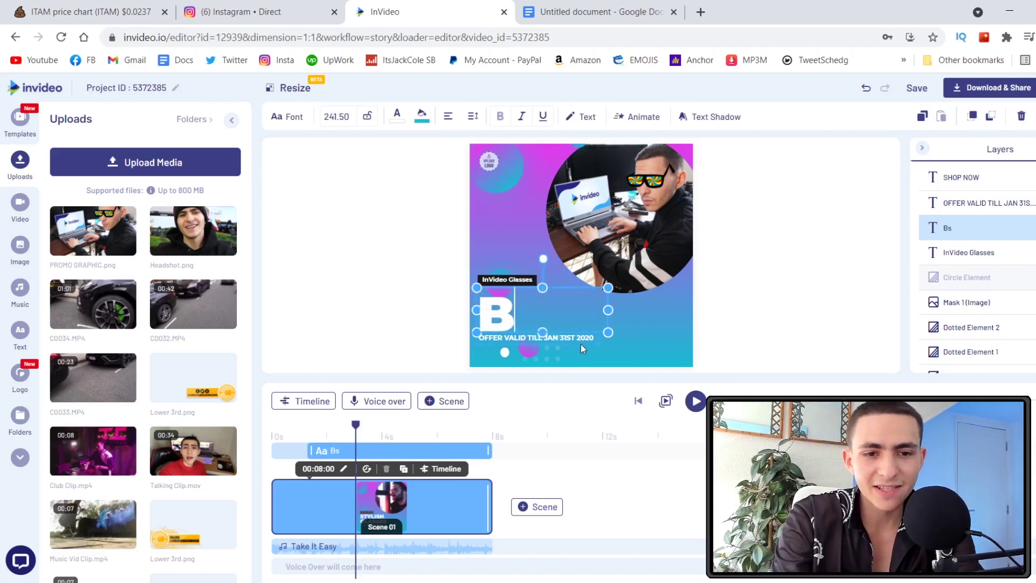
text(Editing)
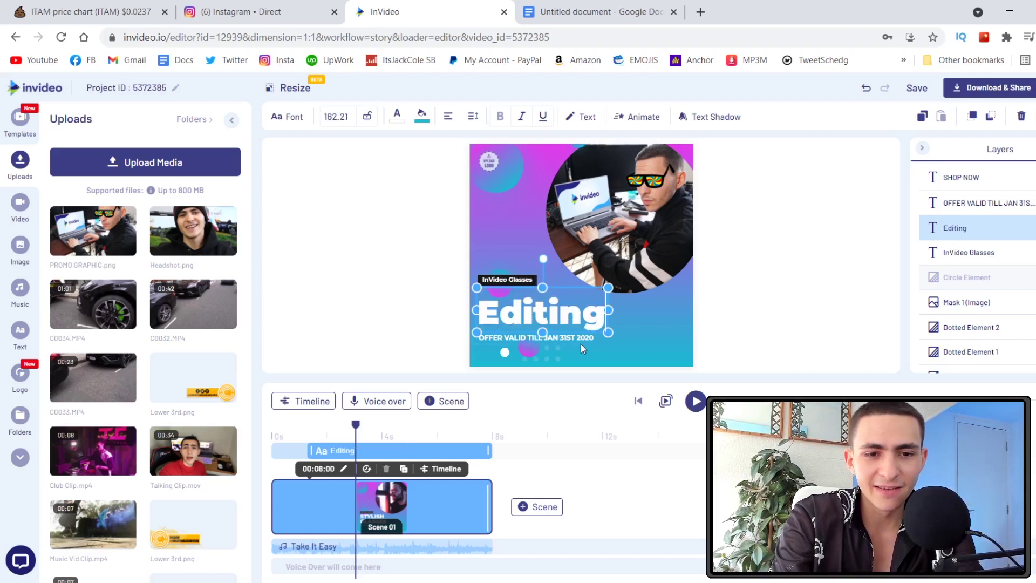
text( Glasses)
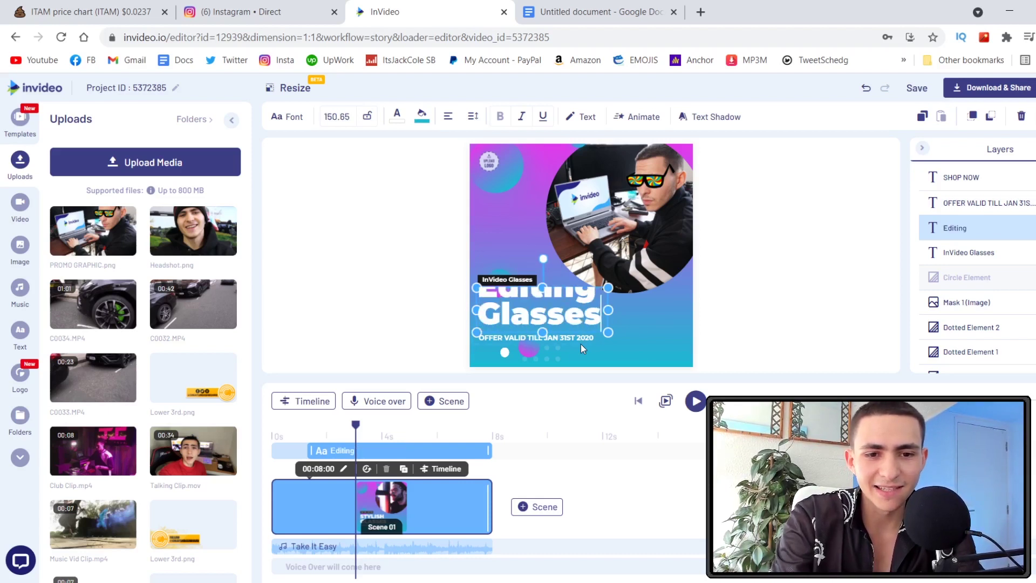
key(Return)
key(BackSpace)
text(!)
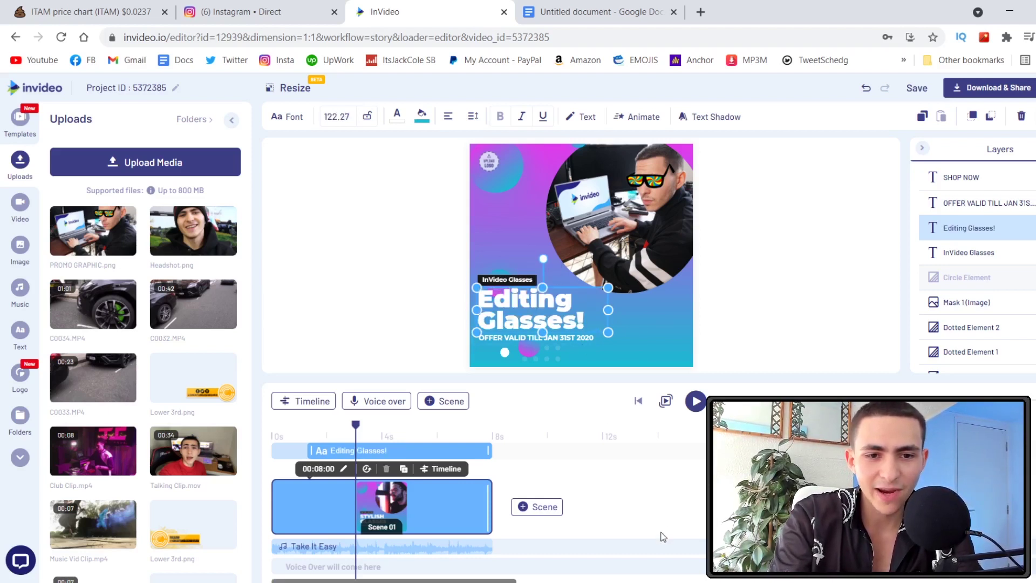
Step: Rename the small label from 'InVideo Glasses' to 'InVideo Presents'
click(506, 282)
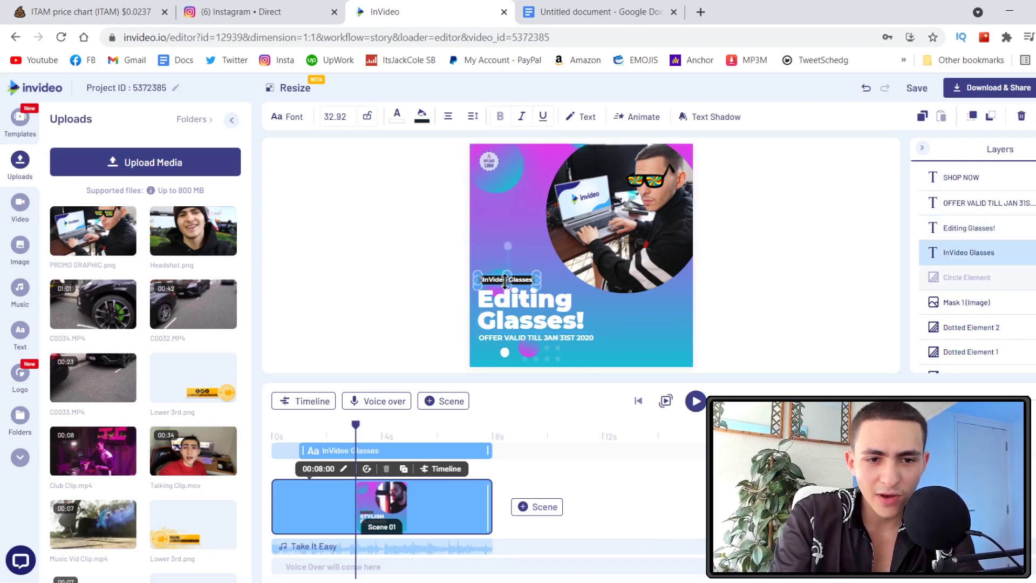
double_click(526, 279)
text(InVideo Presents)
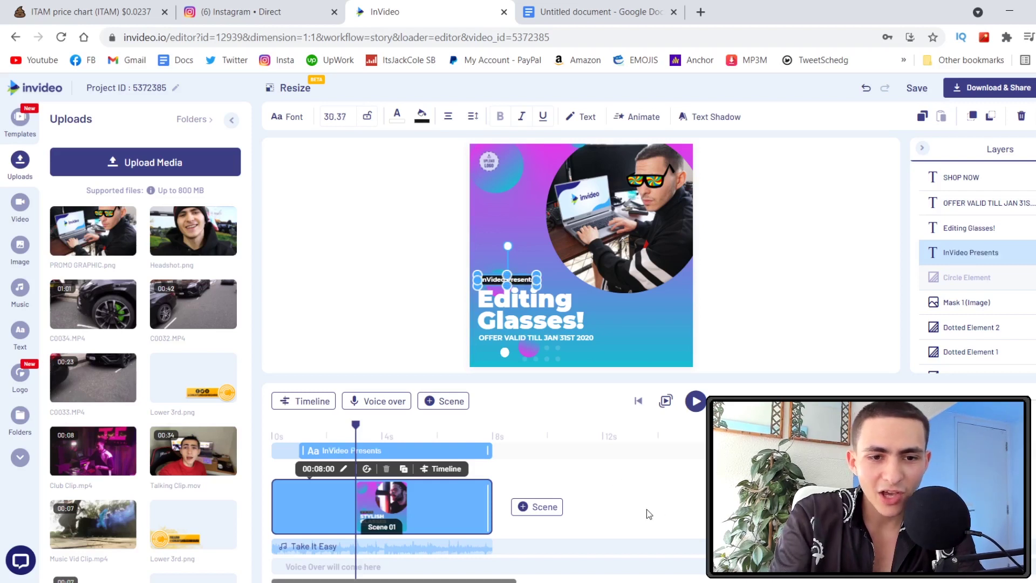
click(672, 313)
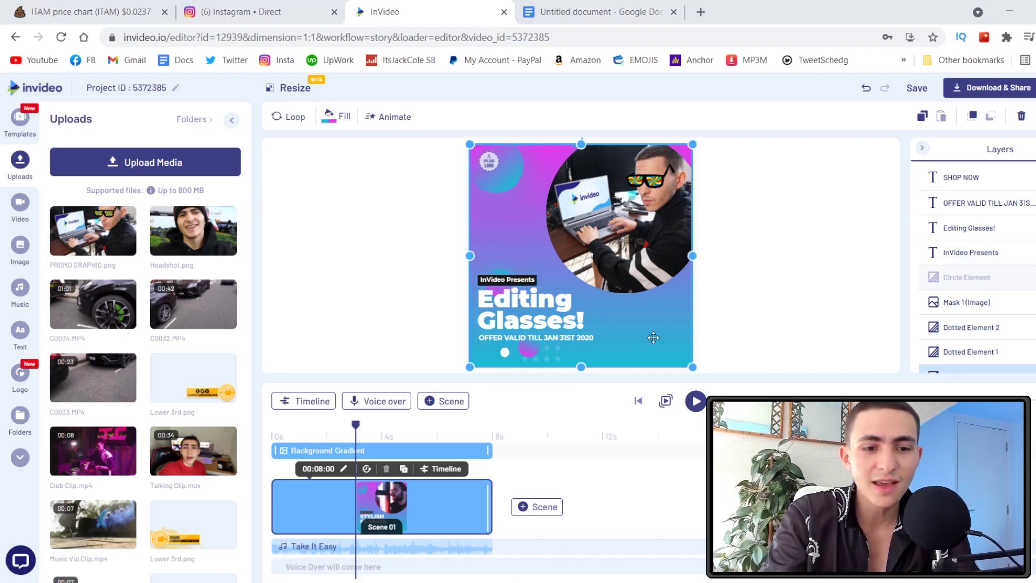
Step: Replace the offer date line with 'SUPER EXCLUSIVE OFFER ENDS SOON!'
click(741, 253)
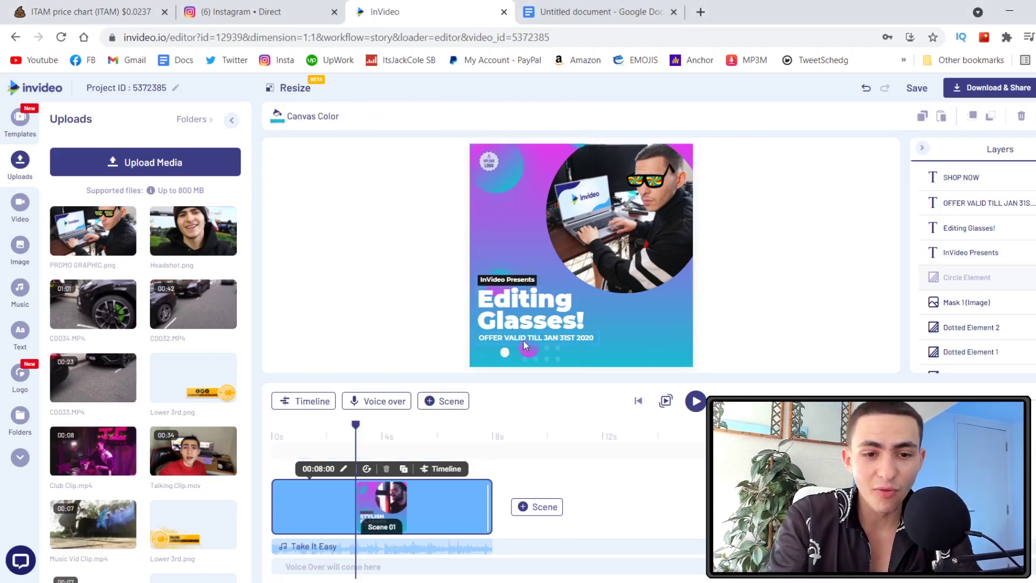
click(536, 301)
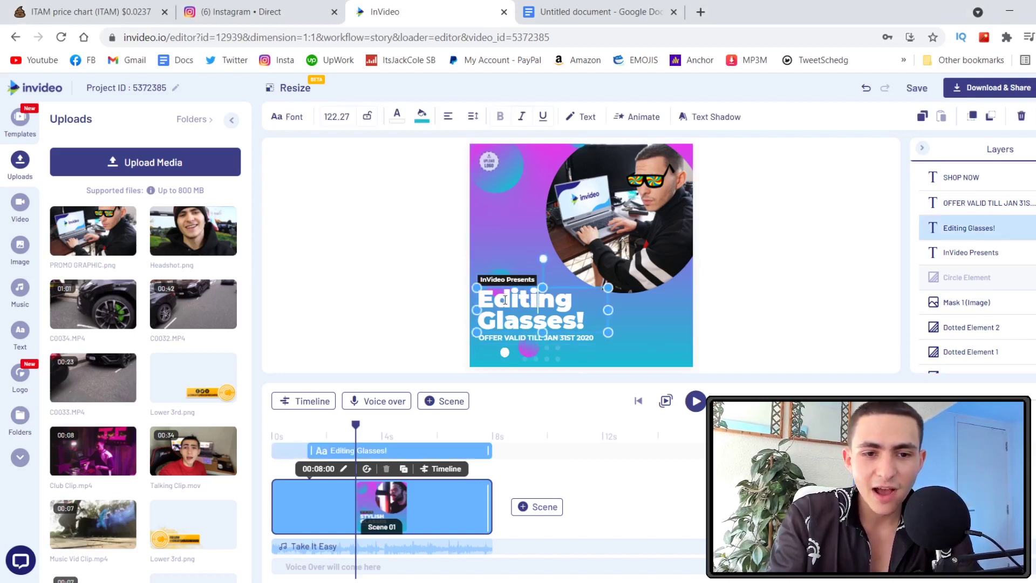
click(479, 296)
text(Custom)
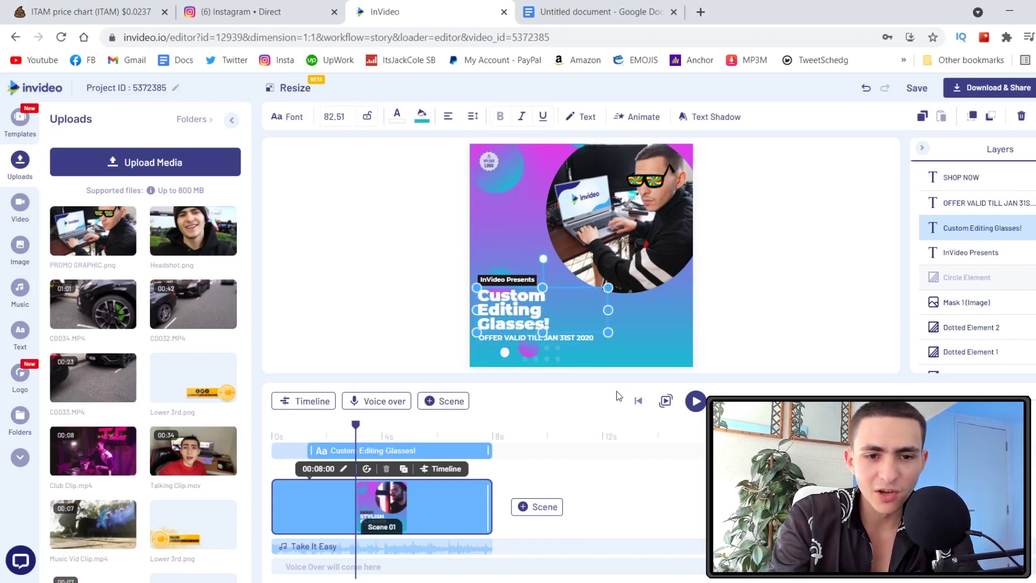
key(BackSpace)
key(BackSpace)
key(BackSpace)
key(BackSpace)
key(BackSpace)
key(BackSpace)
key(BackSpace)
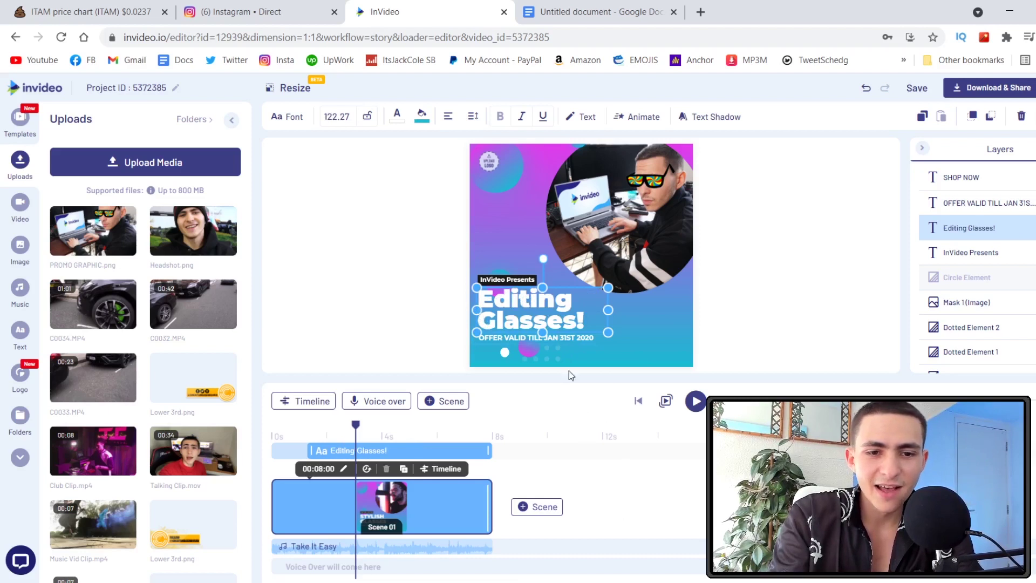
click(566, 339)
double_click(566, 339)
text(SUPER EX)
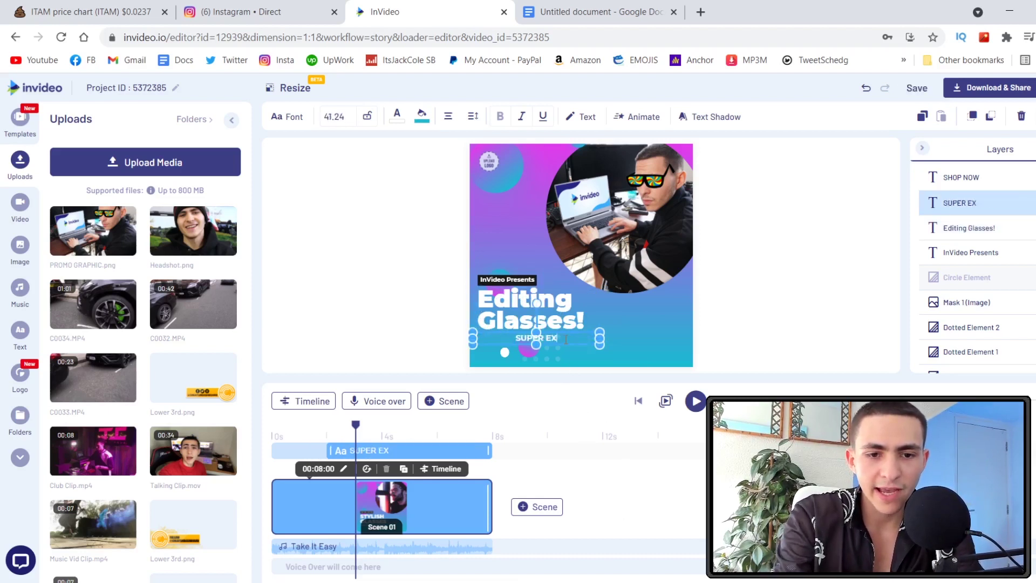
text(CLUSIV)
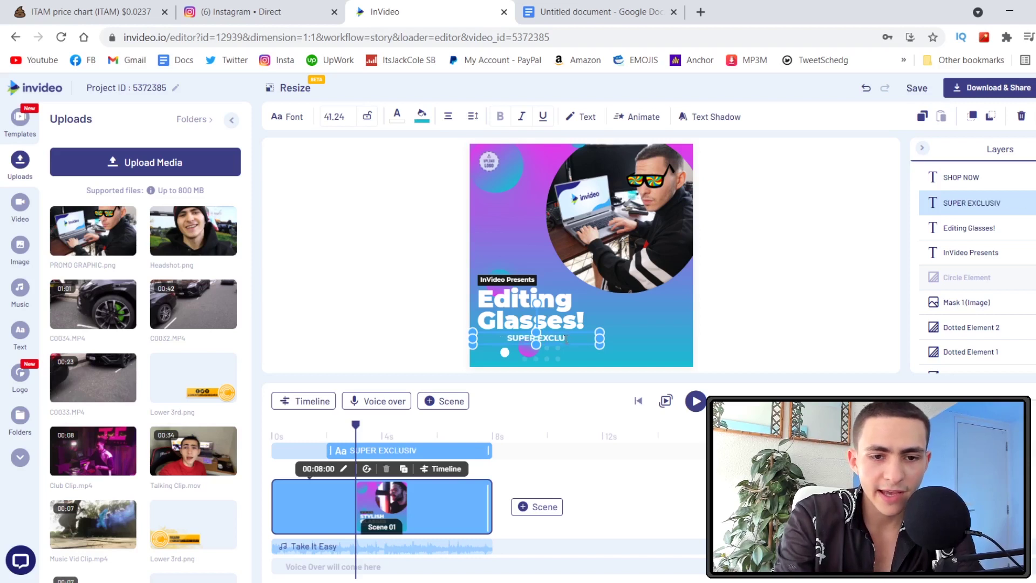
text(E OFFER END)
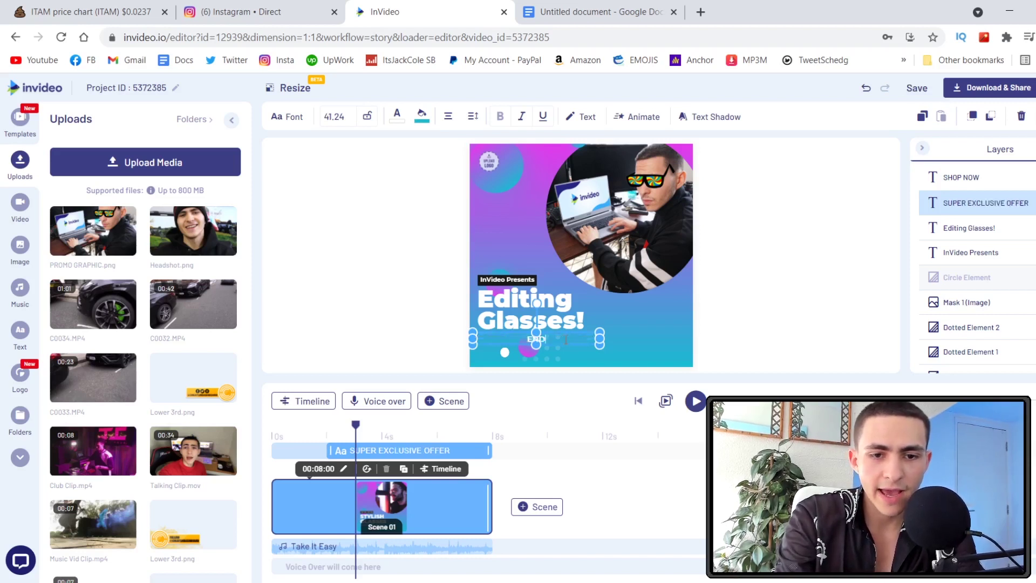
text(S SOON!)
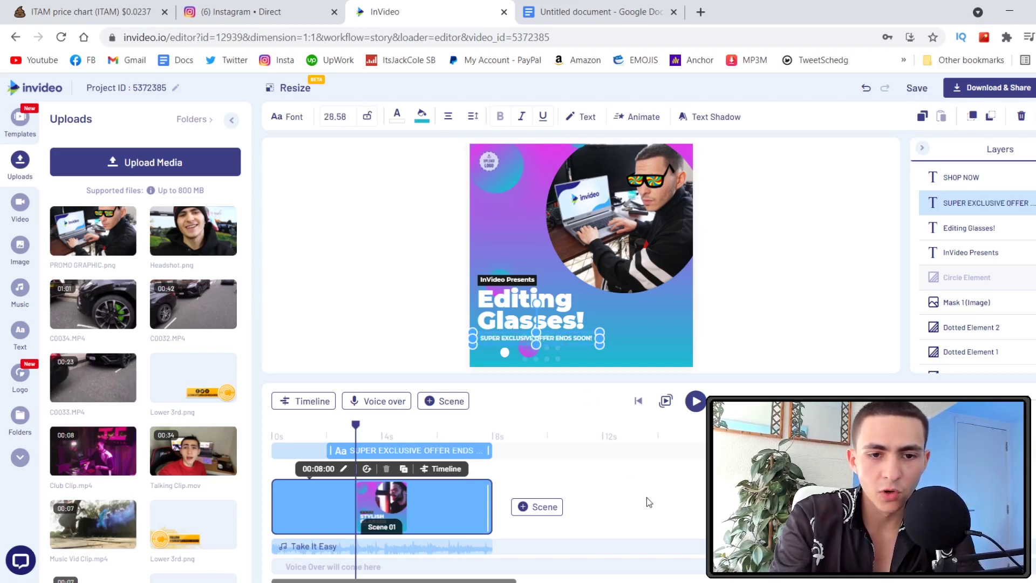
Step: Delete the logo placeholder from the ad's top-left corner
click(683, 363)
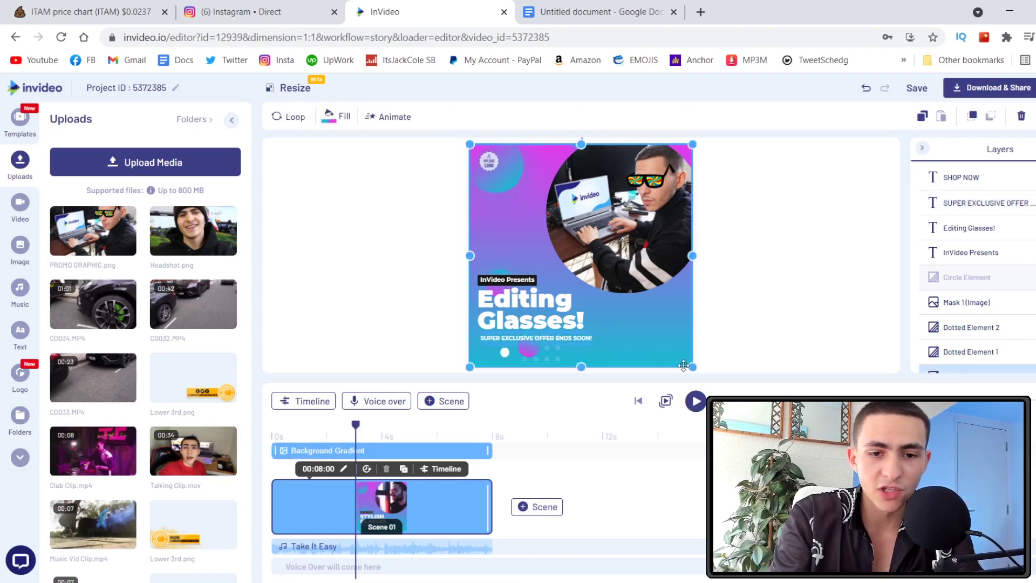
click(749, 340)
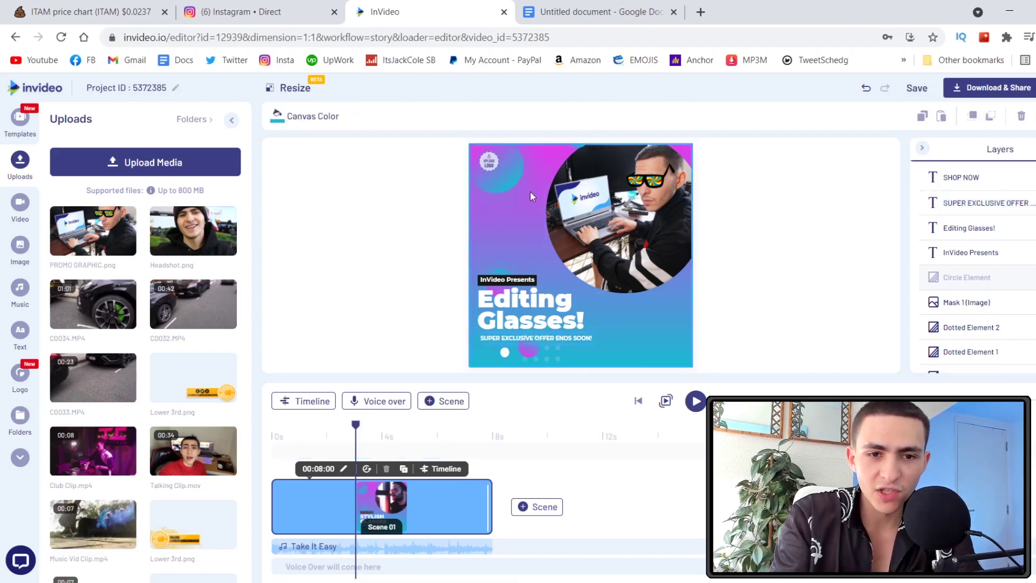
click(492, 161)
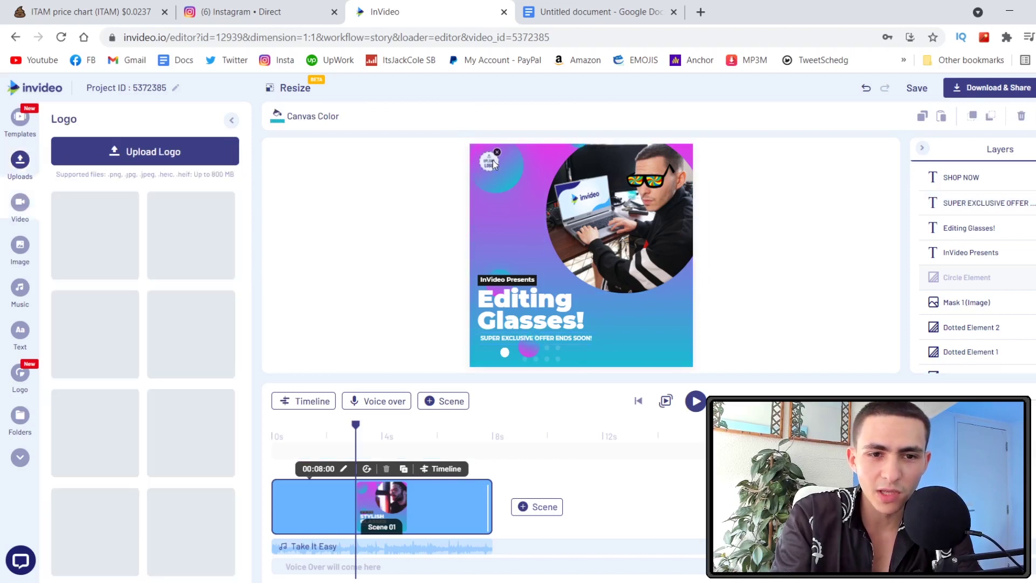
click(437, 219)
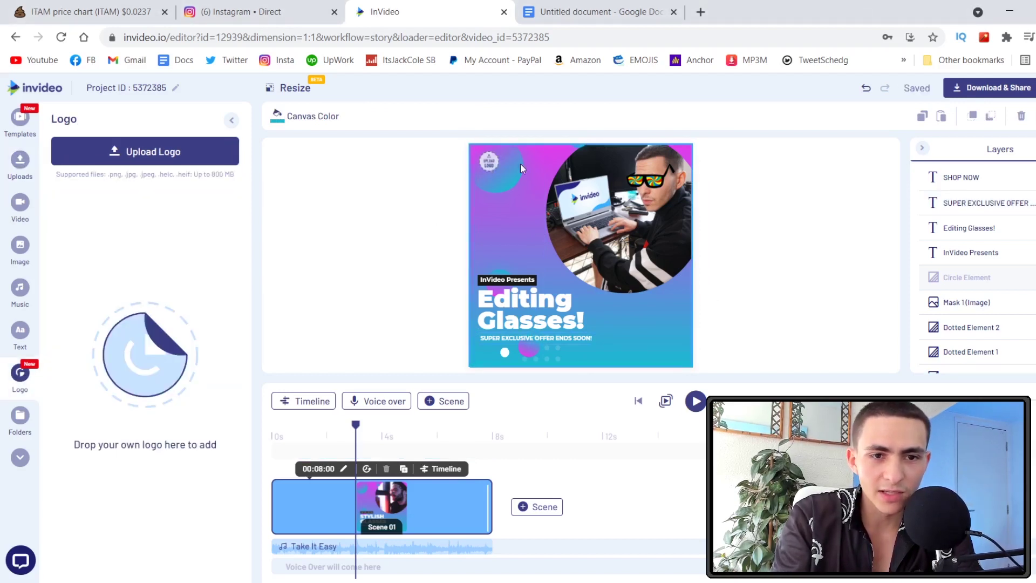
click(486, 163)
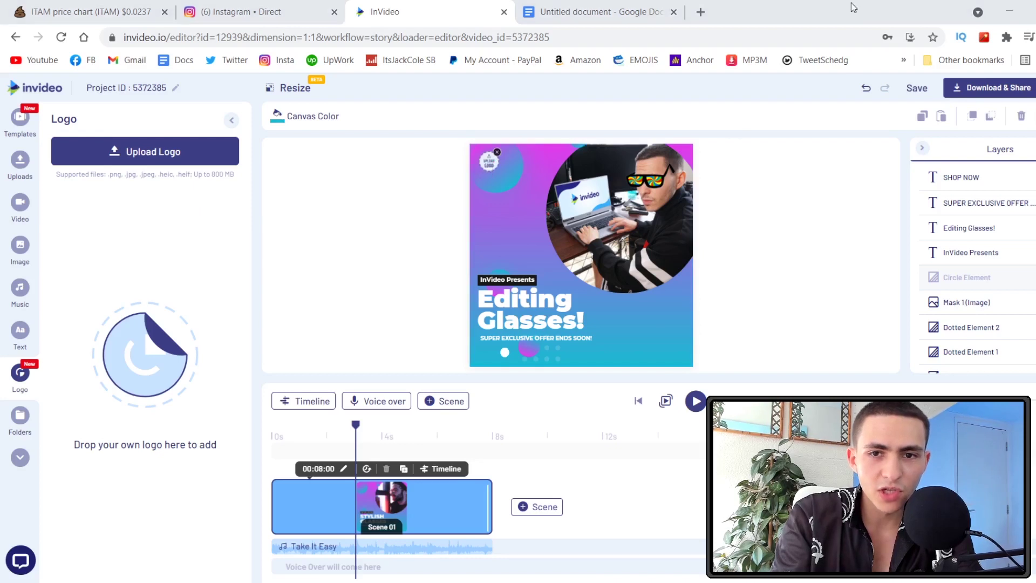
click(497, 155)
Step: Rewind and play the scene preview, then stop it
click(500, 169)
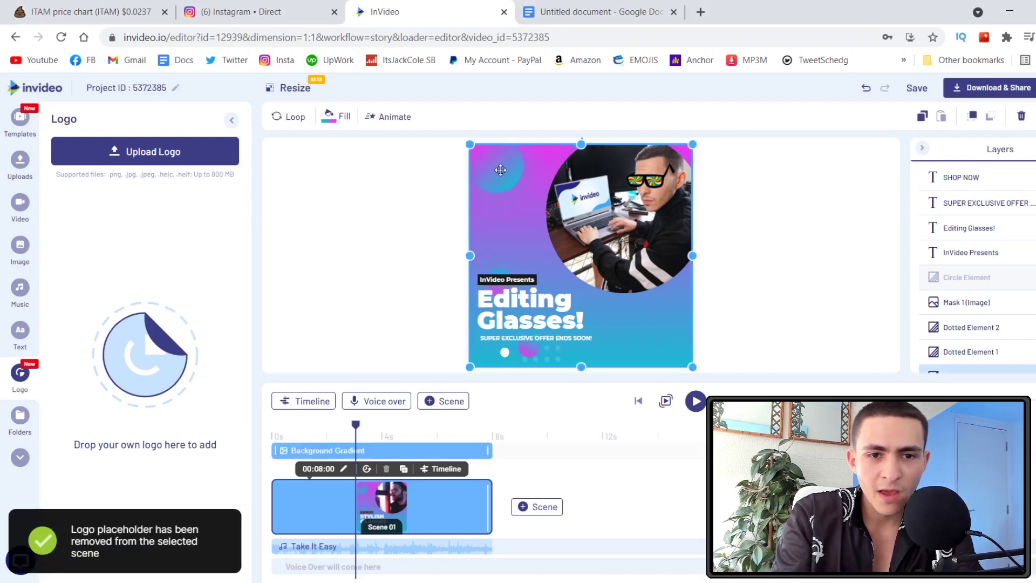
drag(356, 425, 231, 439)
key(space)
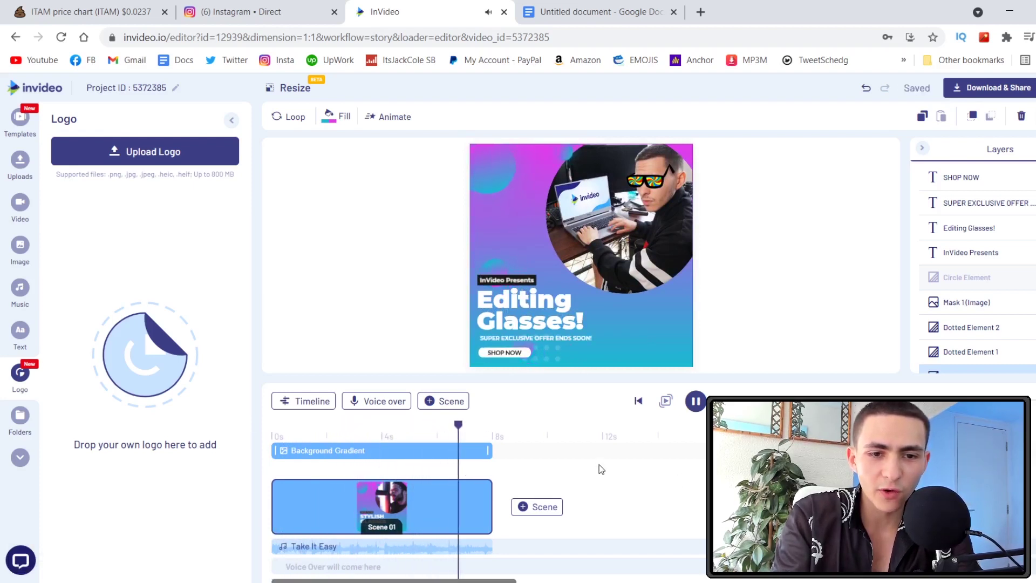
key(space)
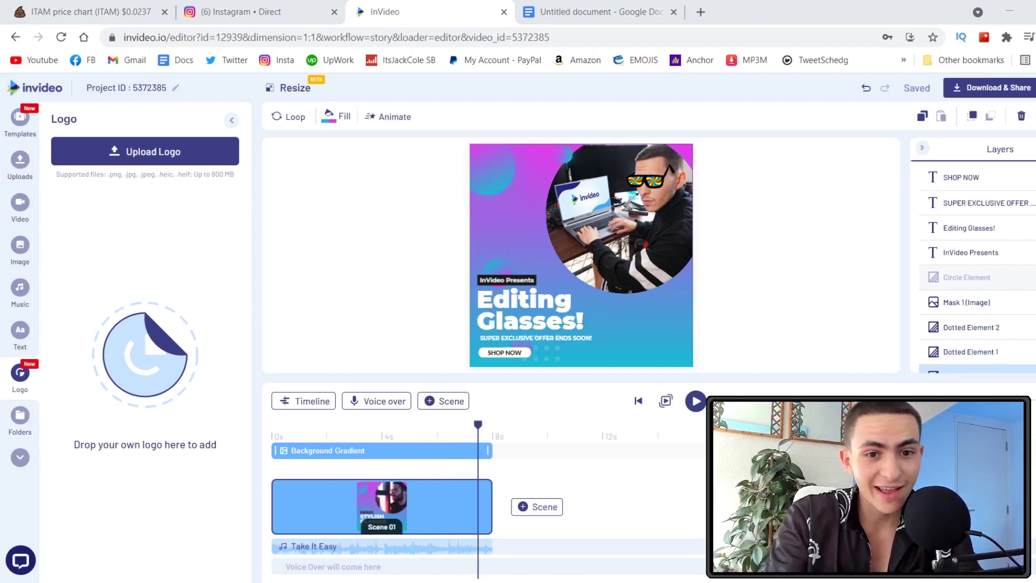
Step: Change the pink project colour to blue in the project colour options
click(837, 317)
click(837, 317)
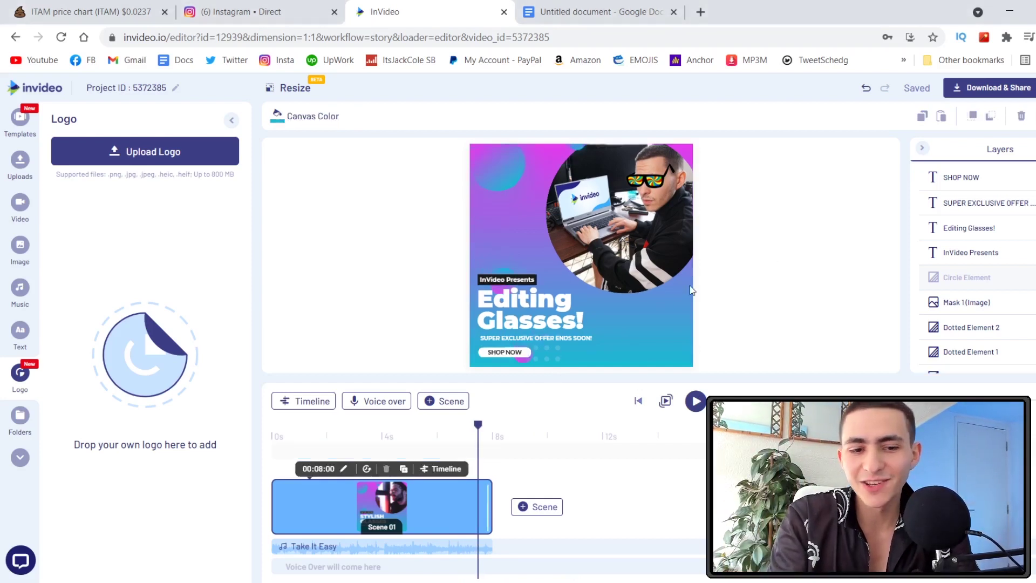
drag(478, 427, 358, 427)
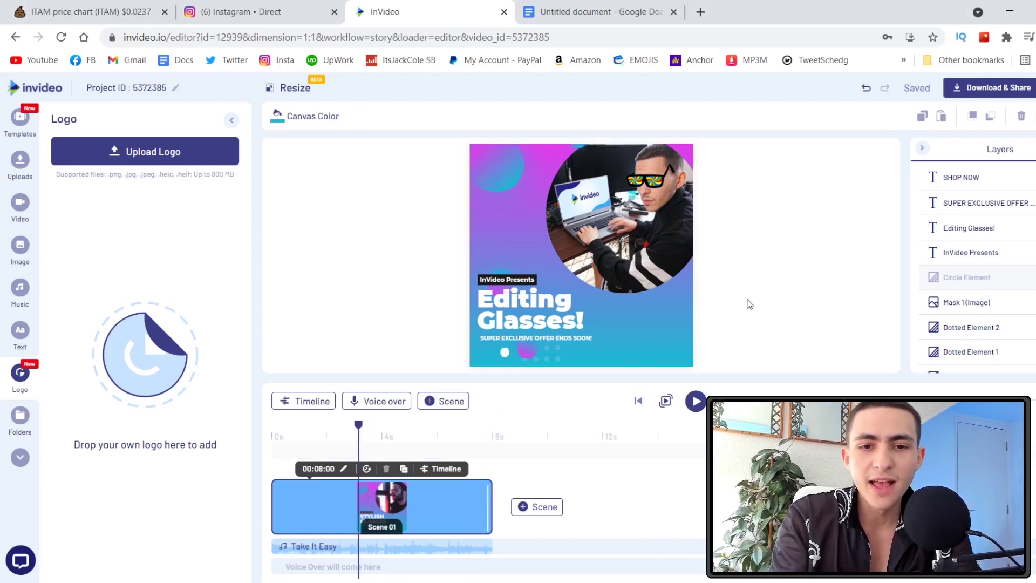
scroll(998, 260, down, 2)
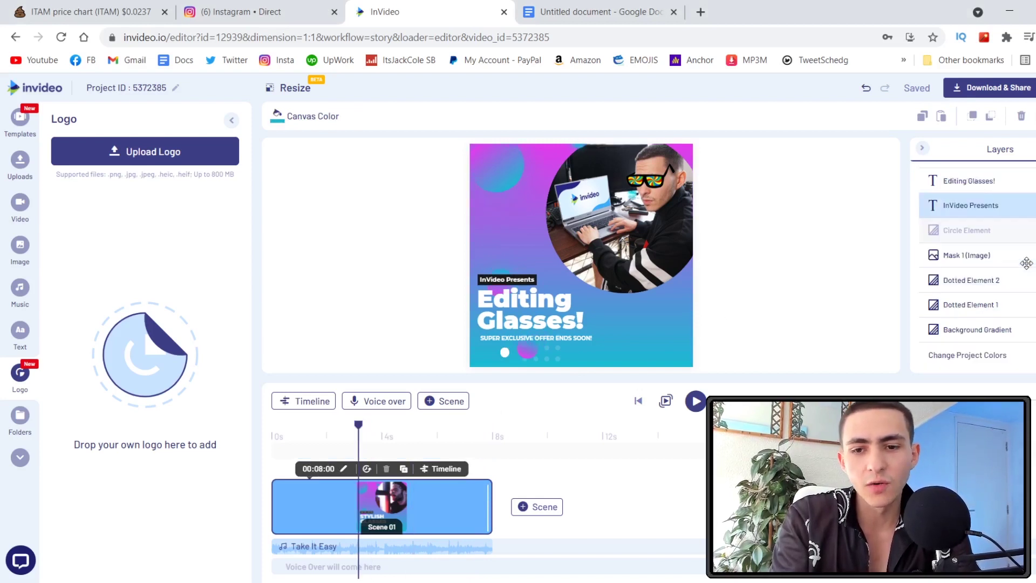
click(998, 356)
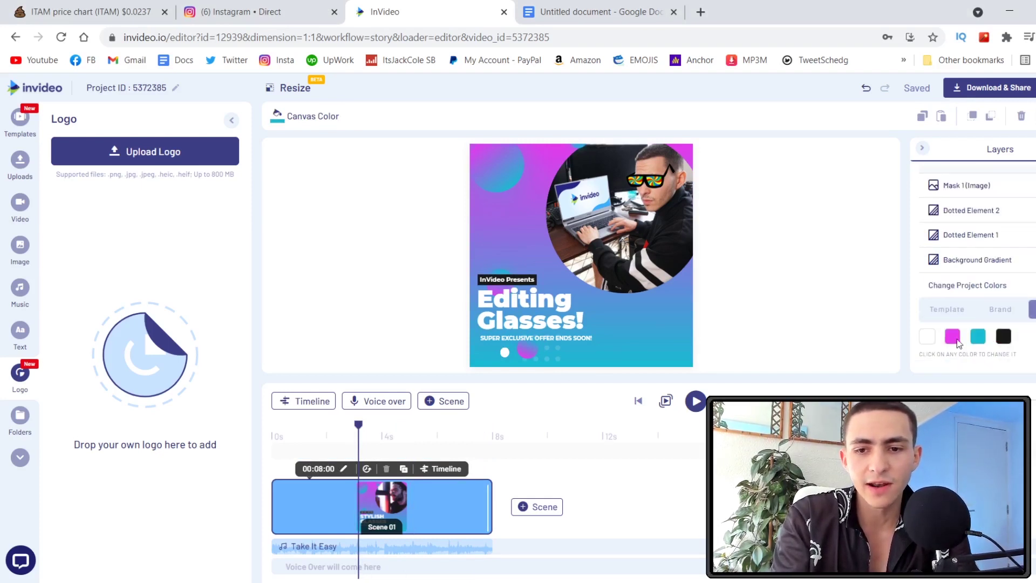
click(949, 340)
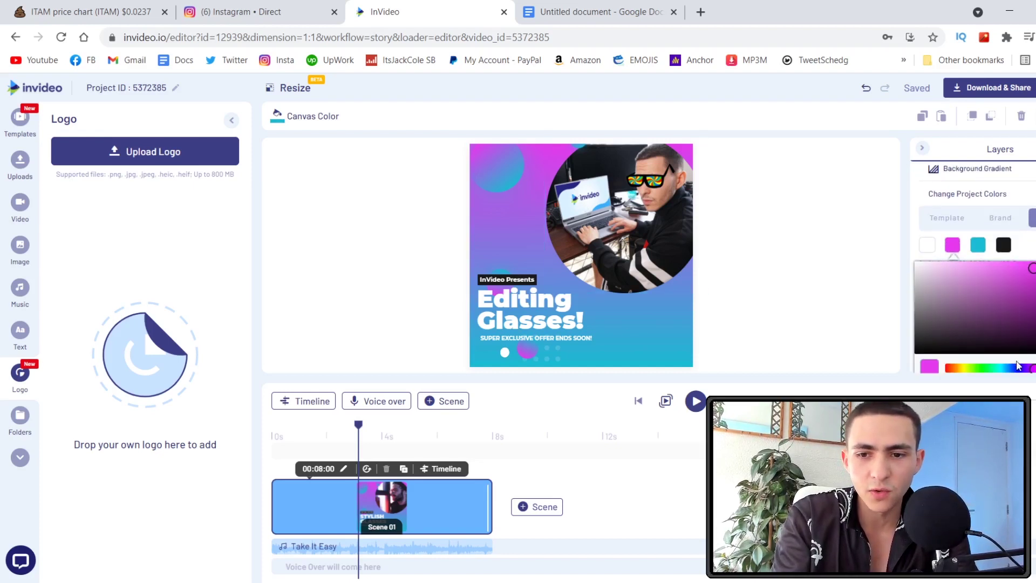
drag(1032, 371, 1015, 373)
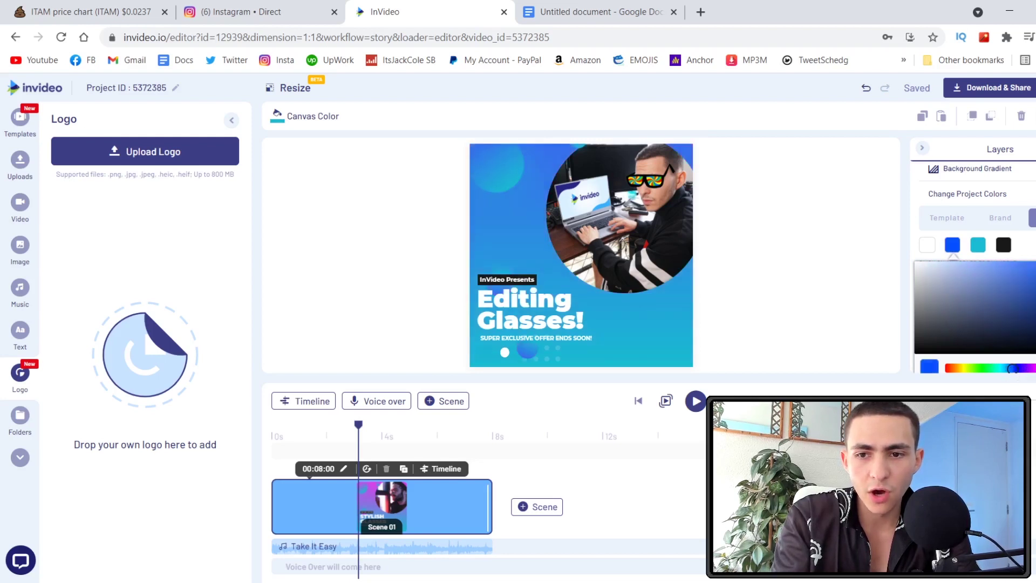
click(953, 245)
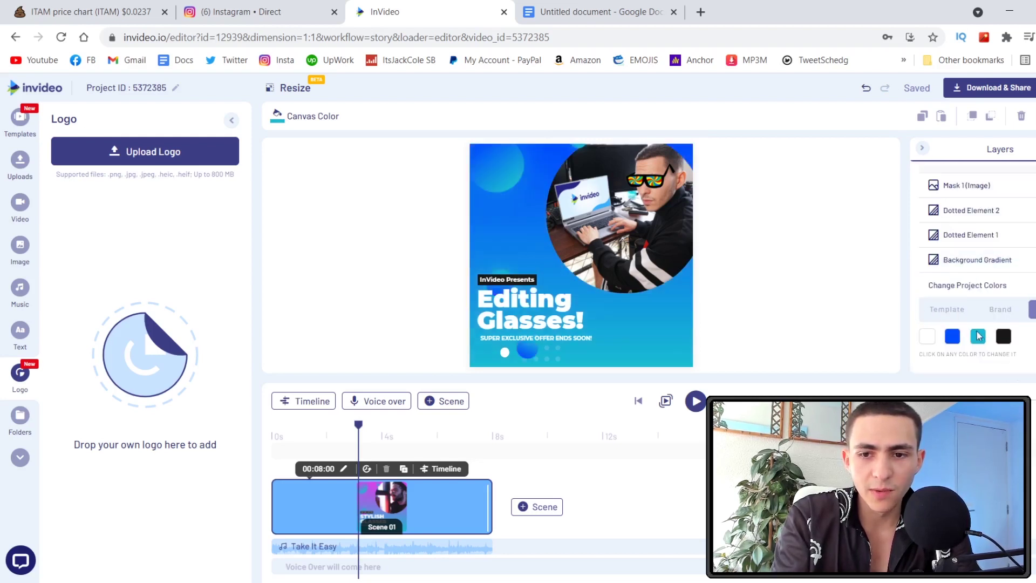
Step: Brighten the teal project colour to cyan and rewind the preview
click(975, 337)
click(975, 336)
click(974, 336)
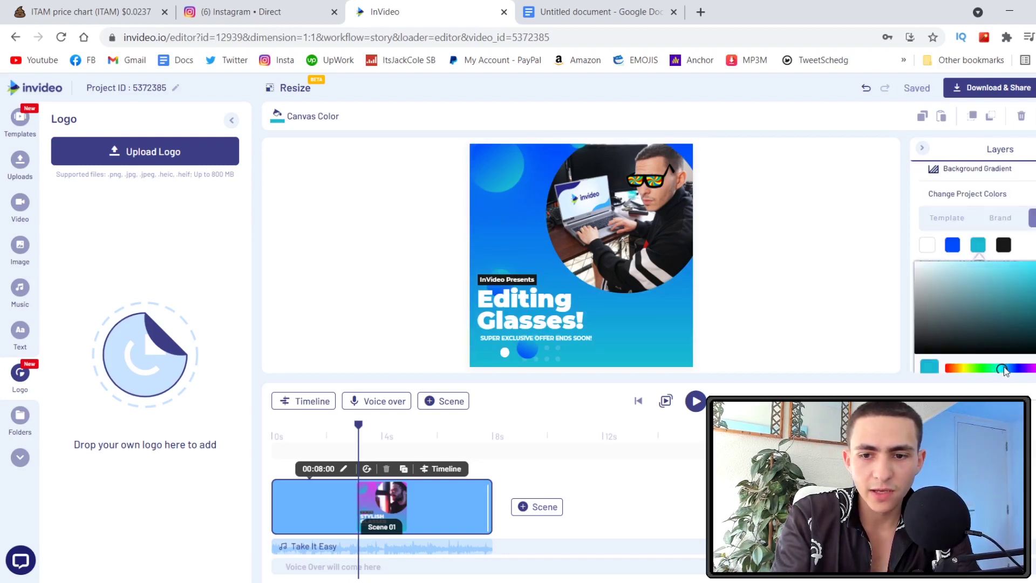
drag(1000, 370, 1004, 371)
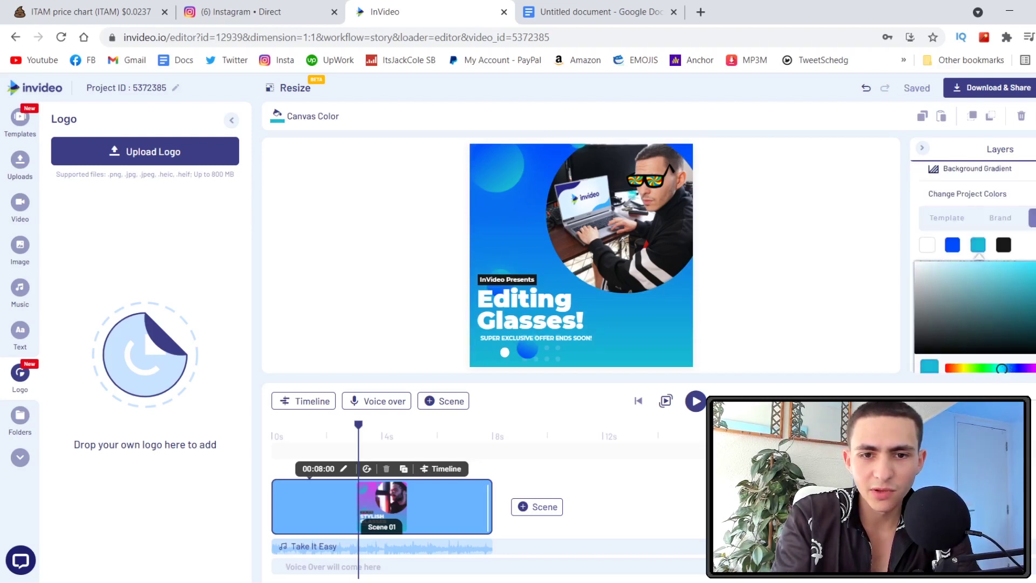
key(Escape)
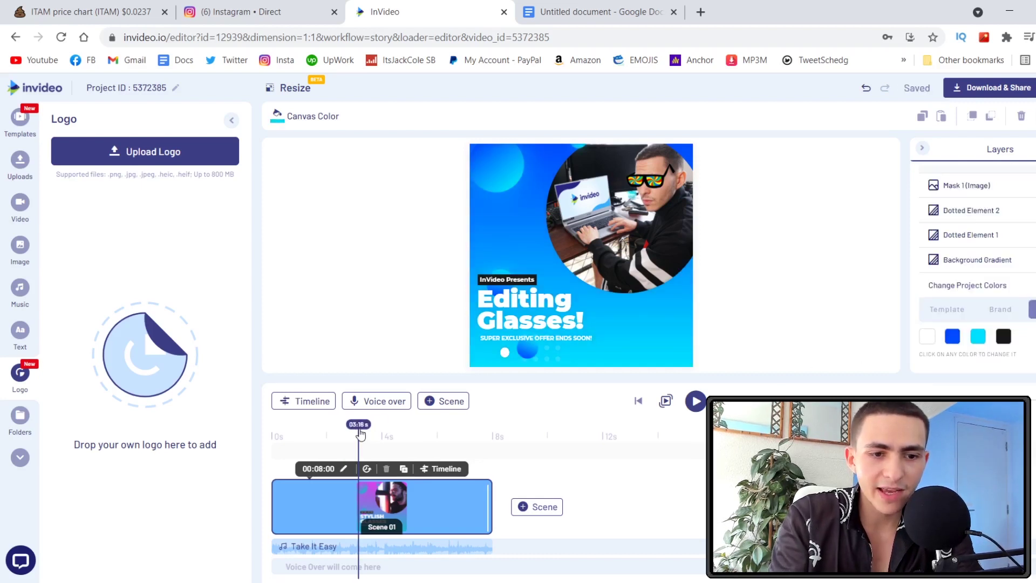
click(275, 435)
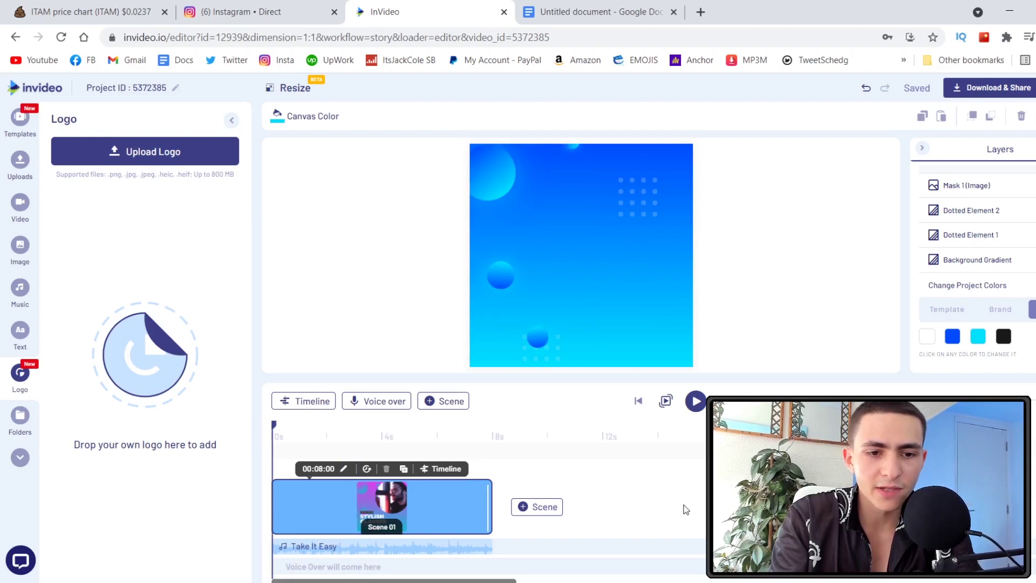
key(space)
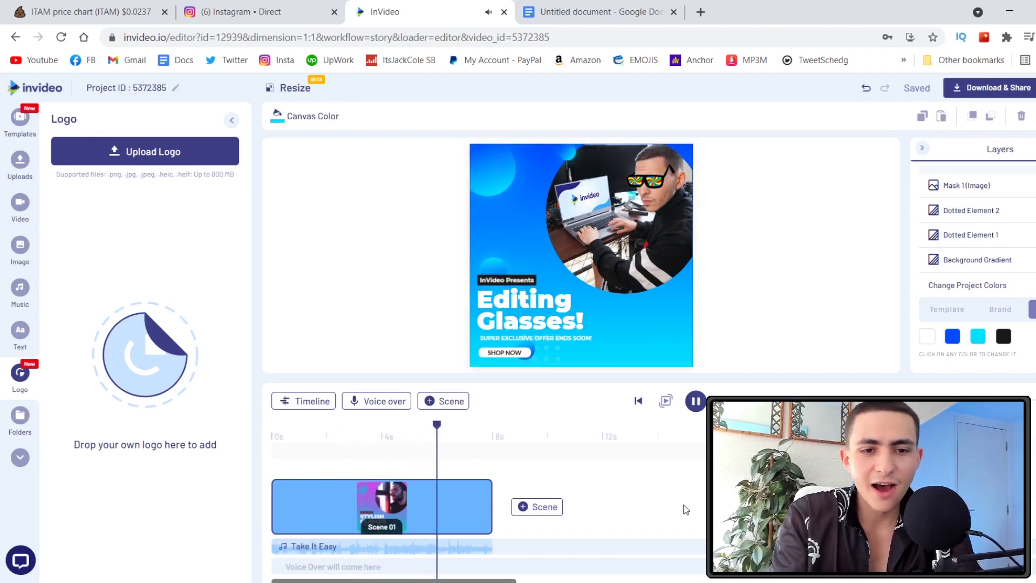
key(space)
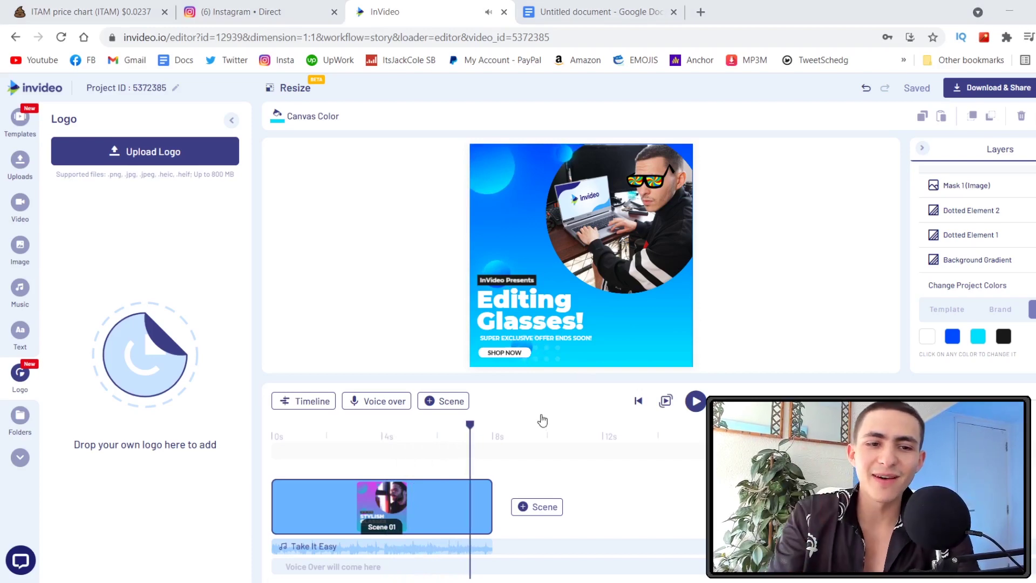
scroll(784, 168, up, 5)
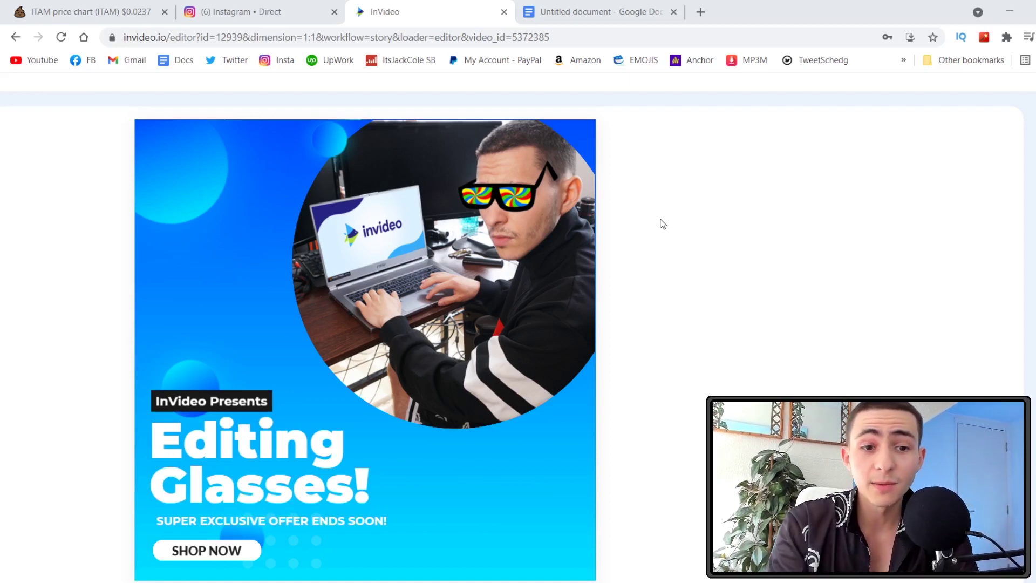
scroll(662, 224, down, 5)
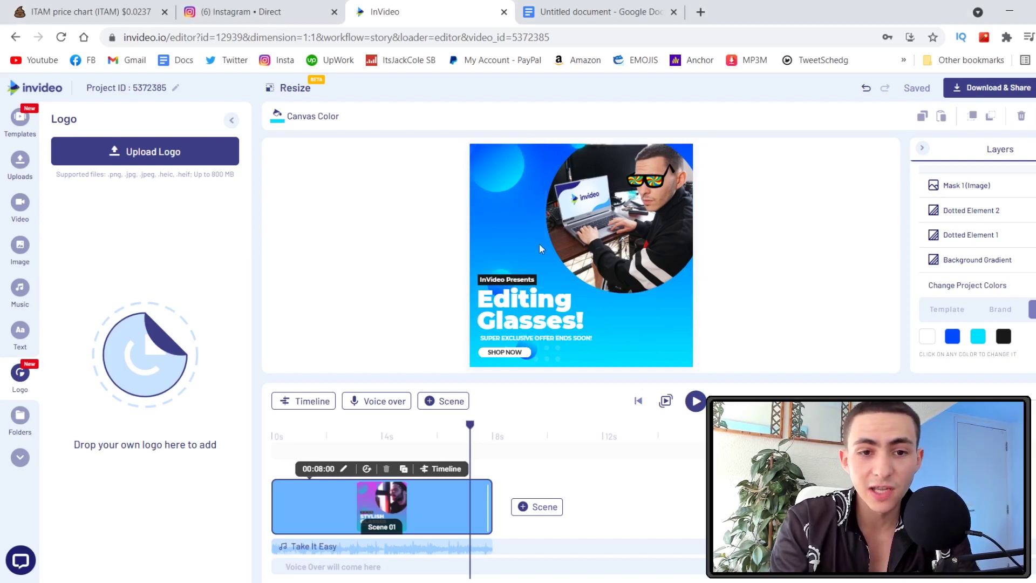
drag(470, 425, 267, 430)
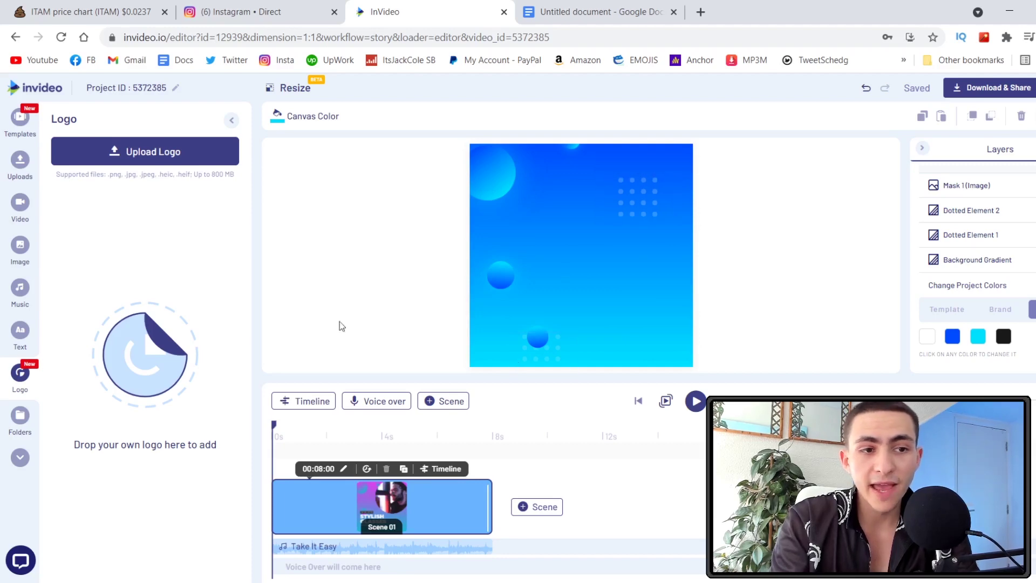
Step: Return to the InVideo home page and try the Text to Video and Blank Canvas workflows
click(53, 90)
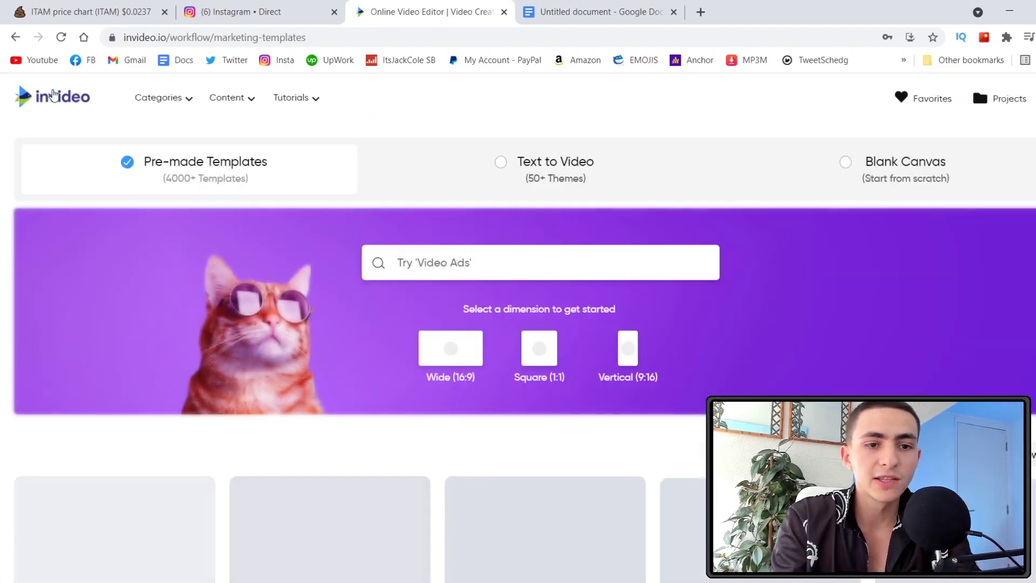
scroll(209, 330, down, 1)
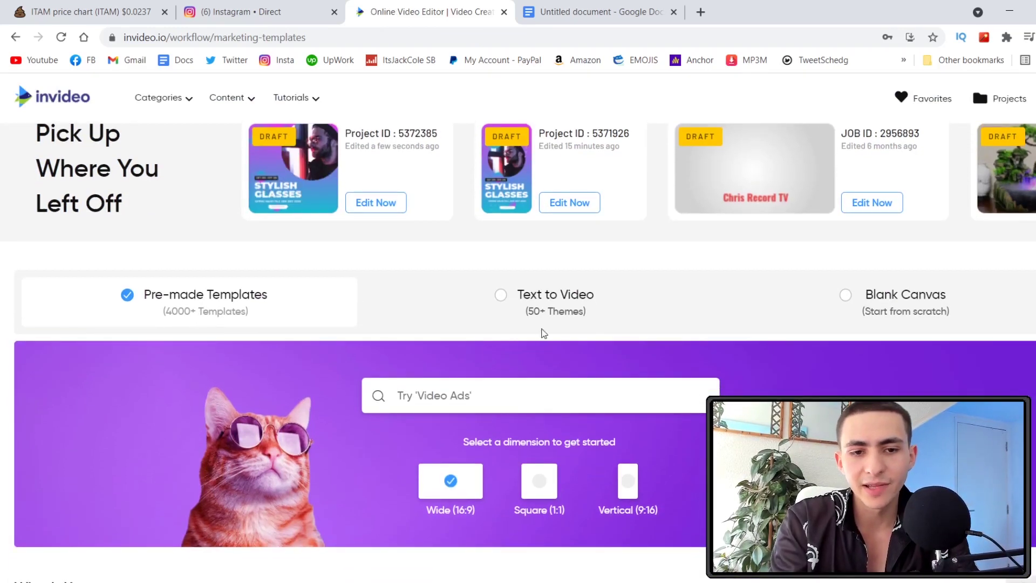
click(561, 299)
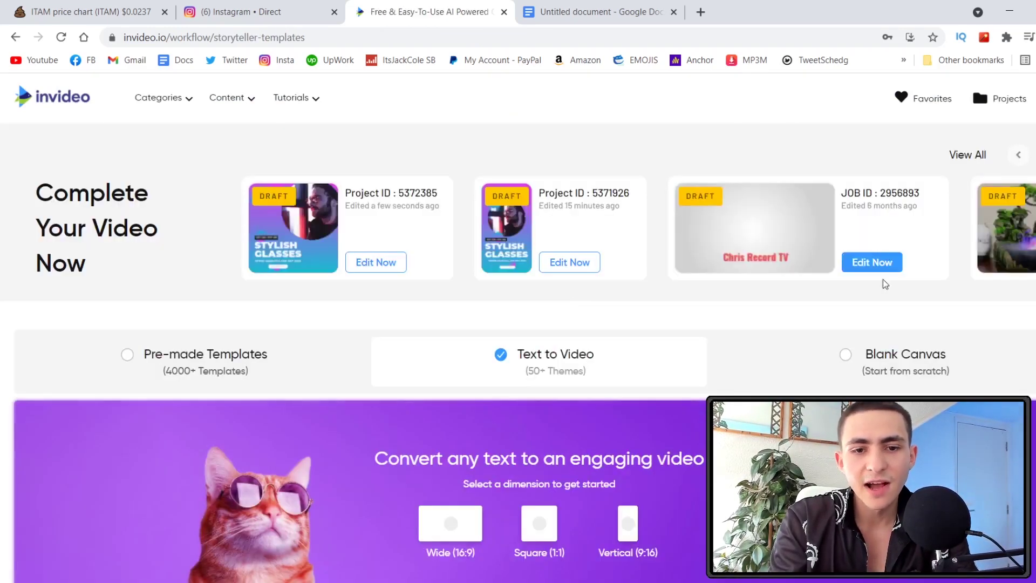
click(874, 367)
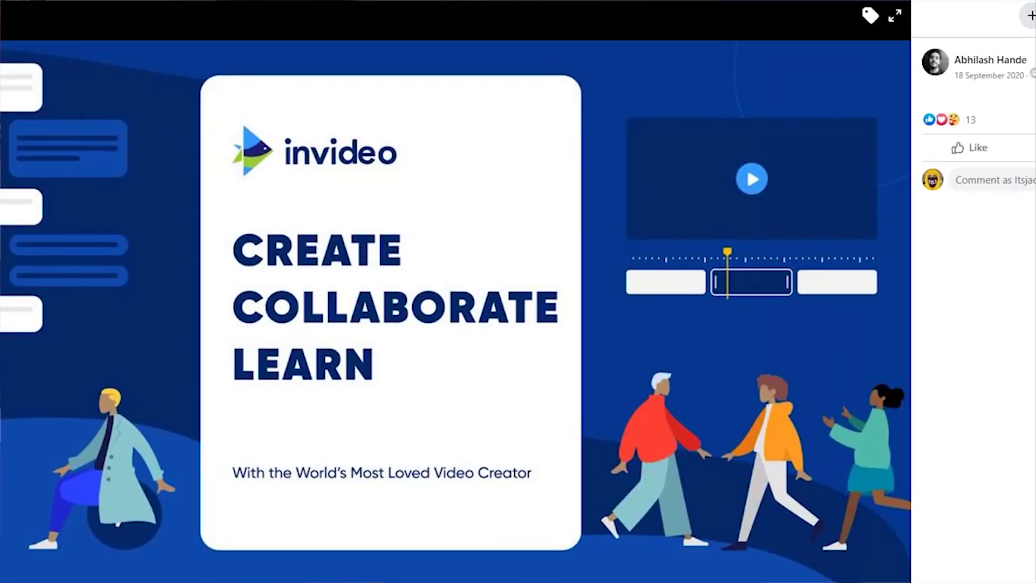
Step: Close the full-screen cover photo to return to the InVideo group page
key(Escape)
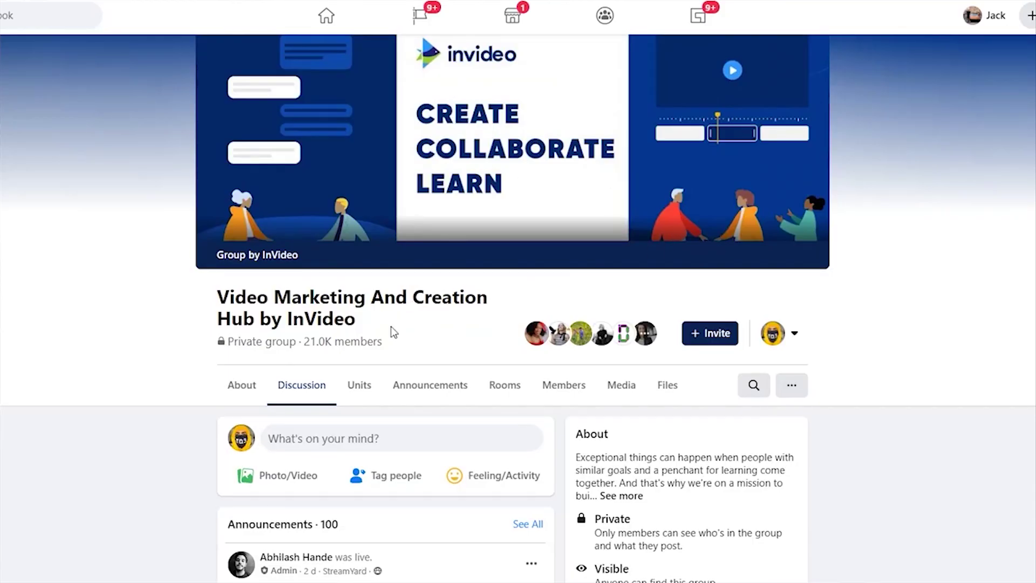
drag(392, 333, 194, 308)
click(189, 307)
Step: Scroll the group page and highlight the 21.0K member count
scroll(190, 309, down, 2)
scroll(188, 304, down, 5)
scroll(188, 303, up, 6)
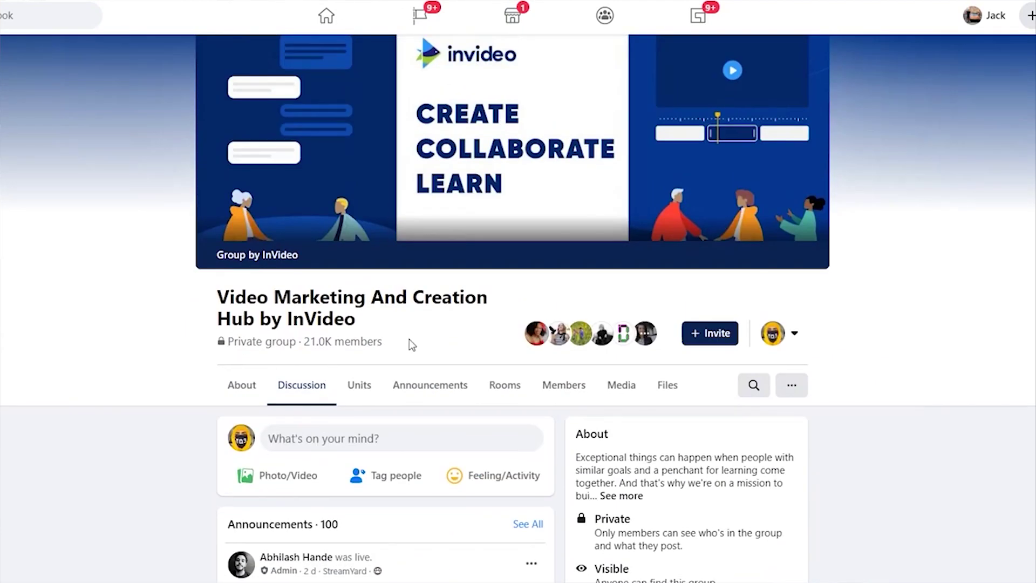
drag(409, 340, 317, 345)
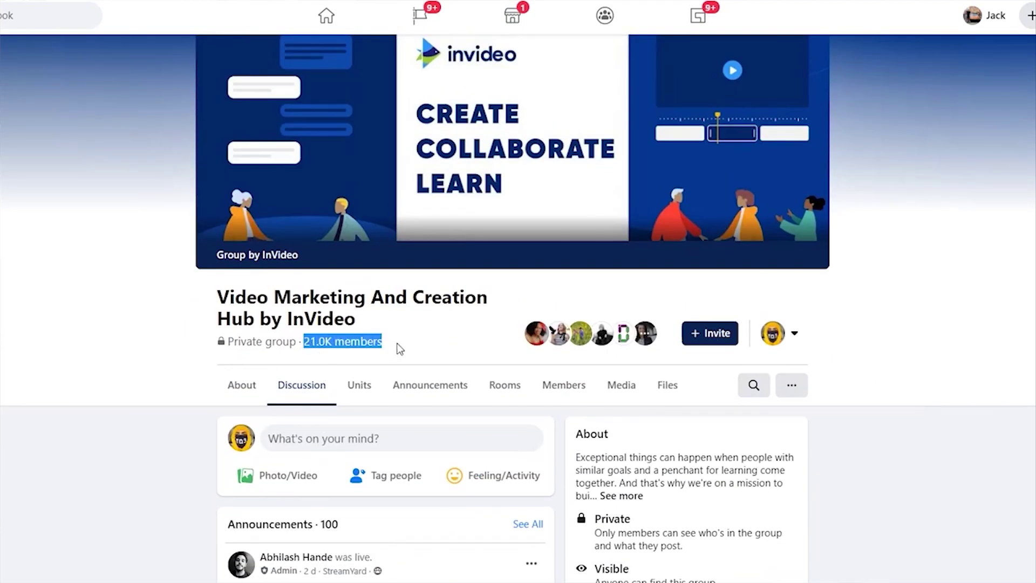
click(399, 349)
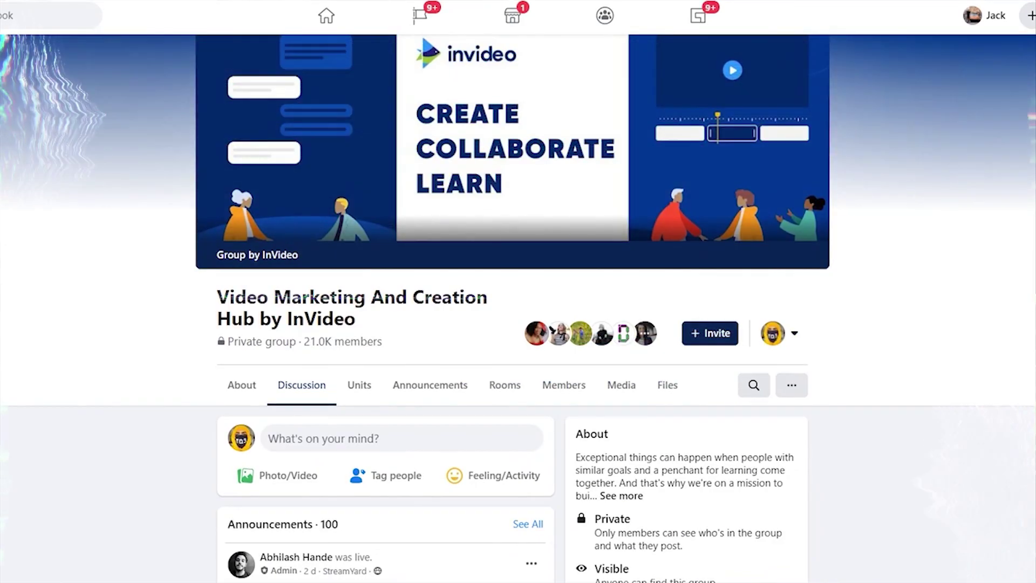